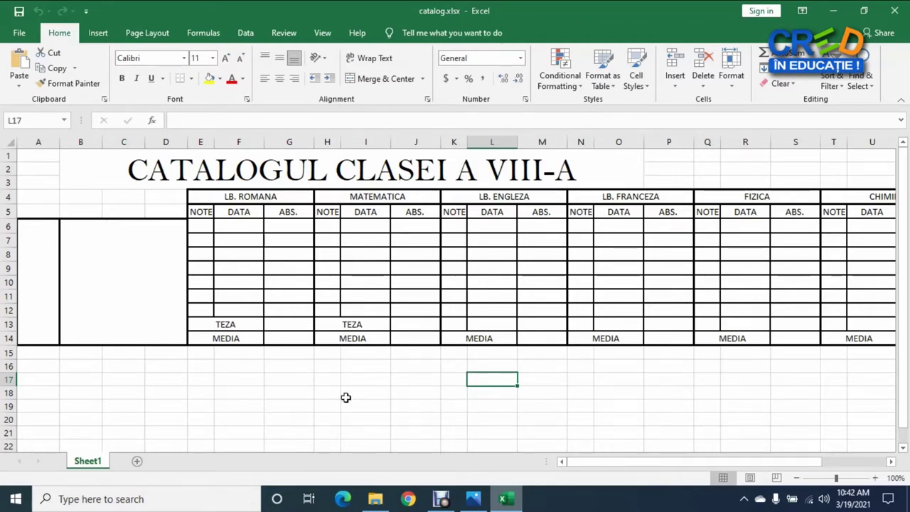
# - Bring up the MEDIA.jpg picture showing the (3M+T)/4 semester-average rule
pyautogui.click(473, 500)
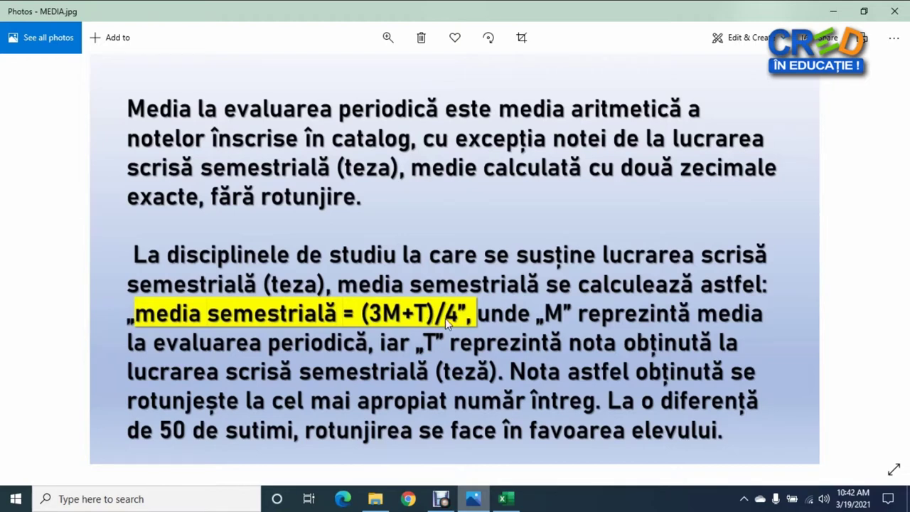
# - Switch back to the catalog.xlsx workbook in Excel
pyautogui.click(505, 498)
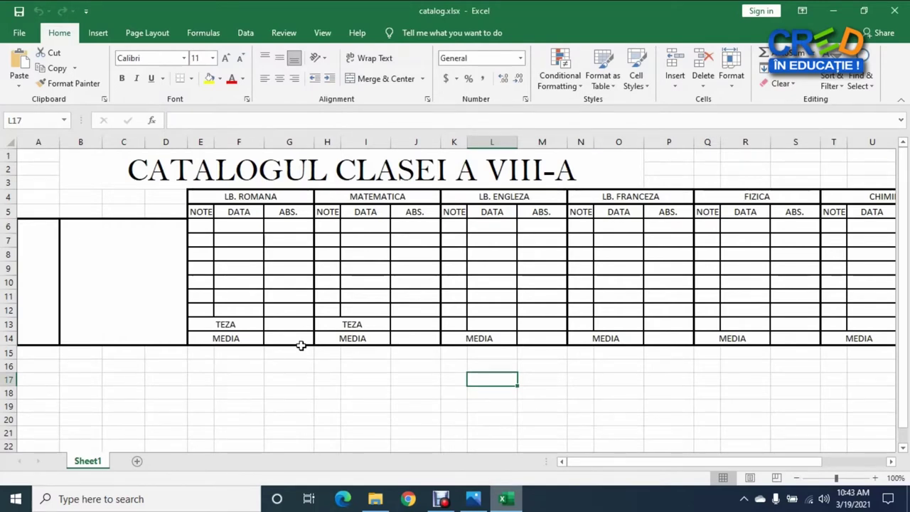
pyautogui.click(328, 379)
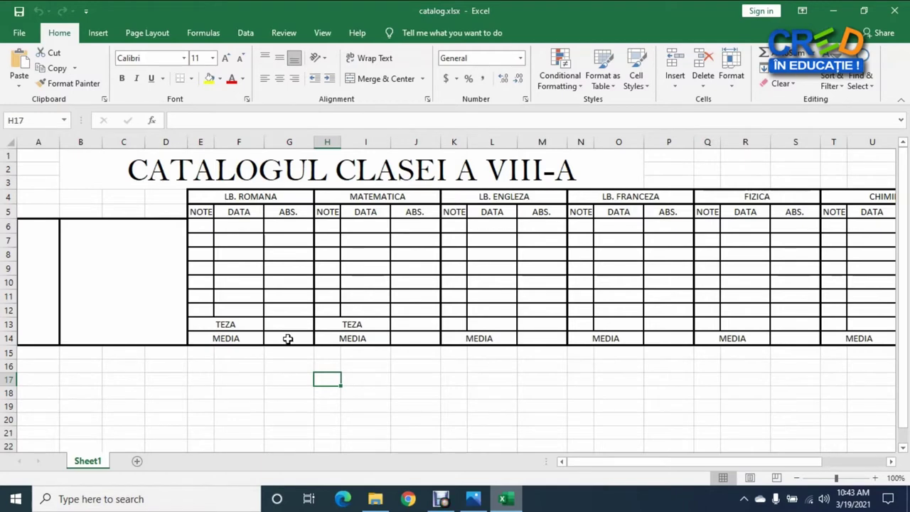
# - Enter =(E6+E7+E8+E9+E10+E11+E12)/7 in G14 as the Romanian average
pyautogui.click(288, 339)
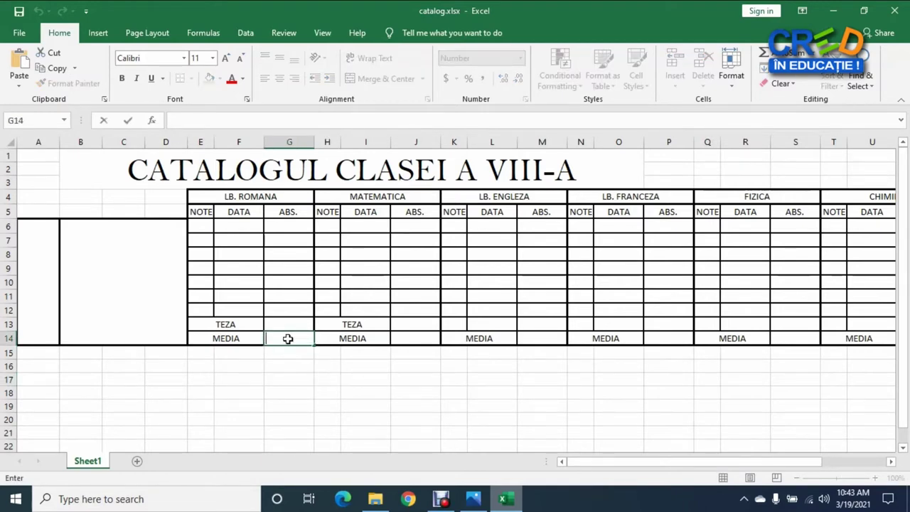
pyautogui.write('=')
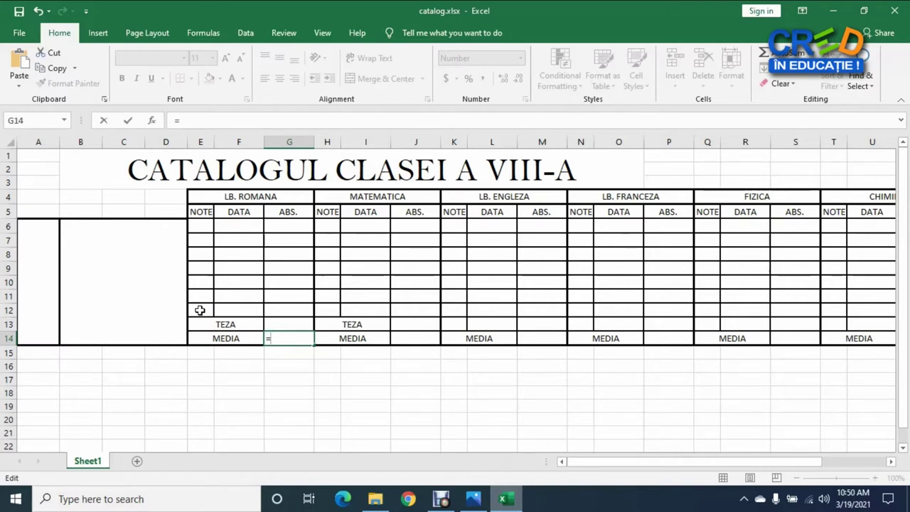
pyautogui.write('(E6+E')
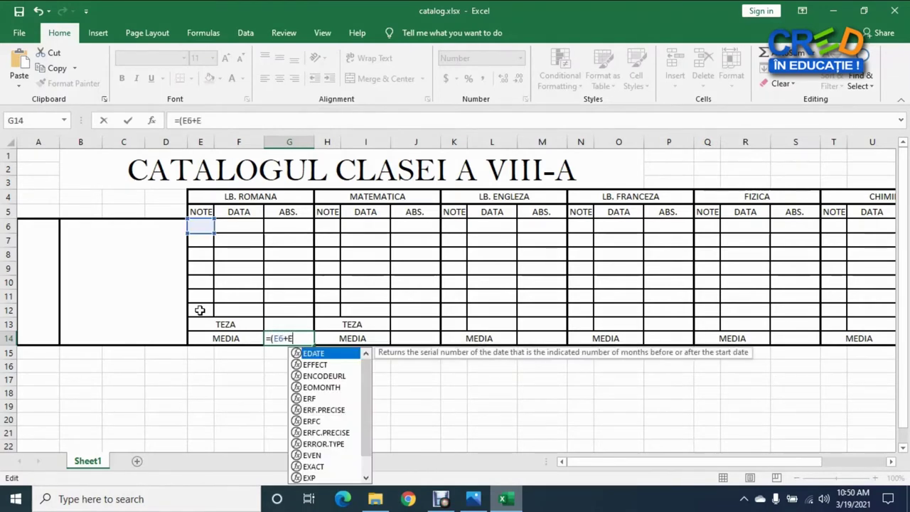
pyautogui.write('7+E8+E9+E10+E11+E12)/7')
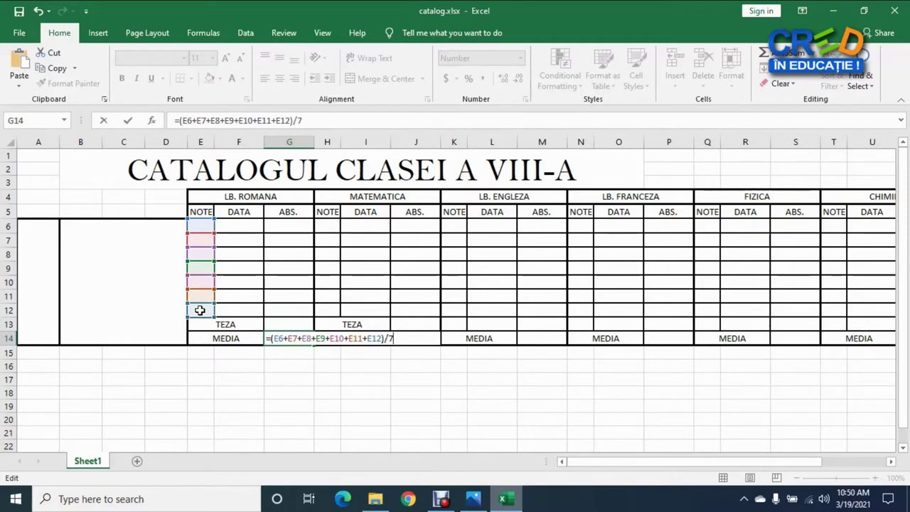
pyautogui.press('Return')
pyautogui.click(297, 341)
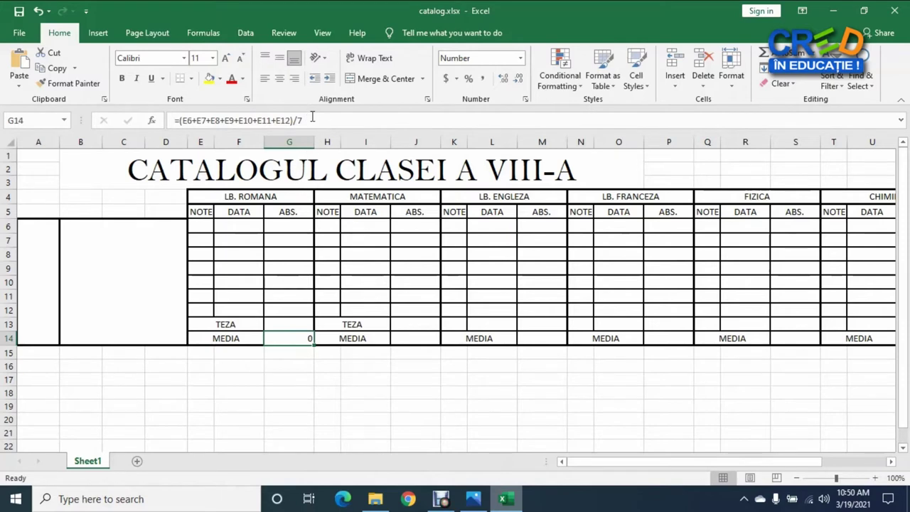
pyautogui.moveTo(313, 121); pyautogui.dragTo(159, 128)
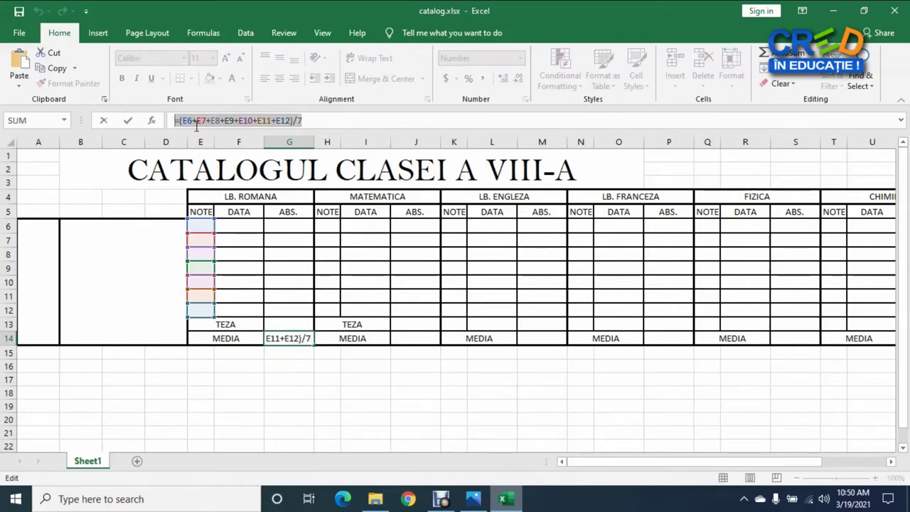
pyautogui.click(197, 121)
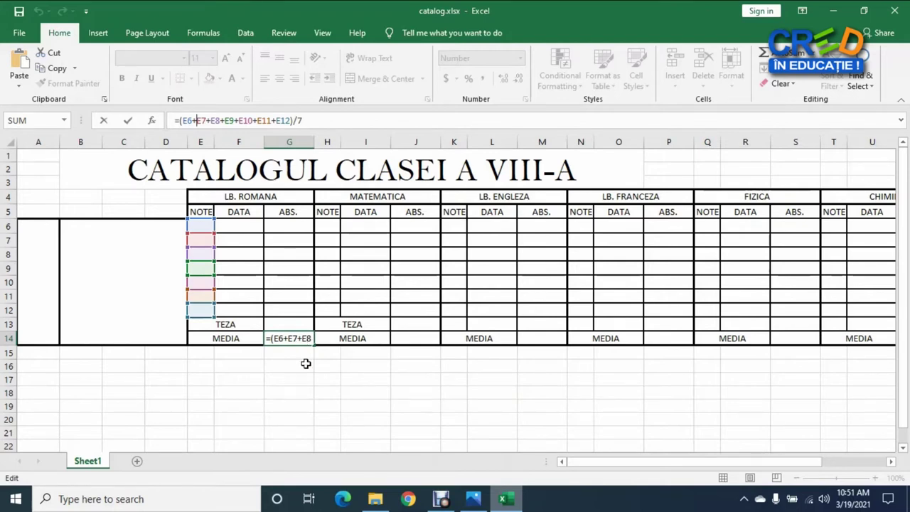
pyautogui.click(306, 363)
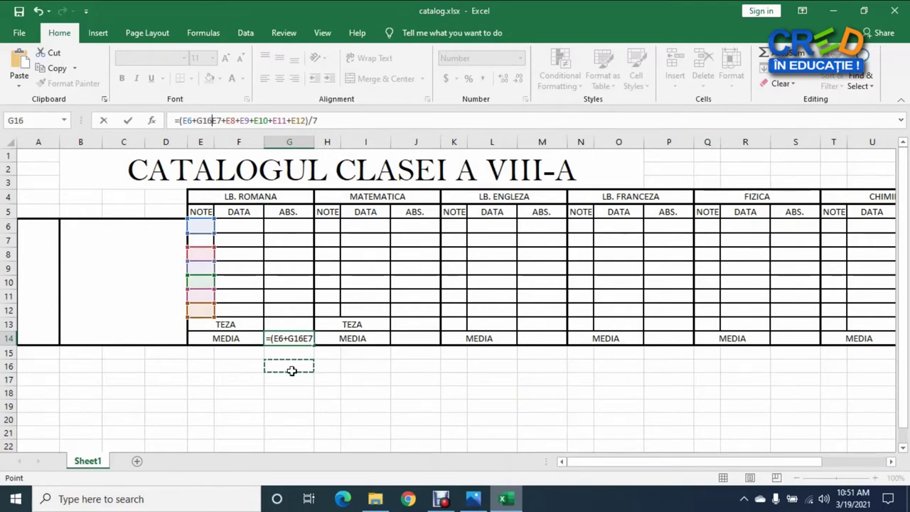
pyautogui.press('Escape')
pyautogui.click(201, 225)
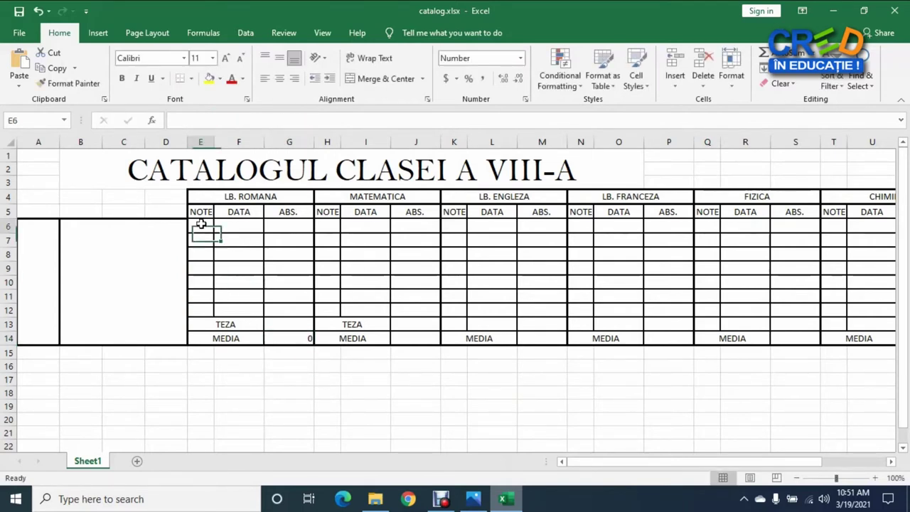
# - Enter Romanian grades 10, 10, 10, 9, 9, 8, 8 in E6:E12 and check G14 shows 9
pyautogui.write('10')
pyautogui.click(199, 239)
pyautogui.write('10')
pyautogui.click(203, 261)
pyautogui.write('10')
pyautogui.click(201, 268)
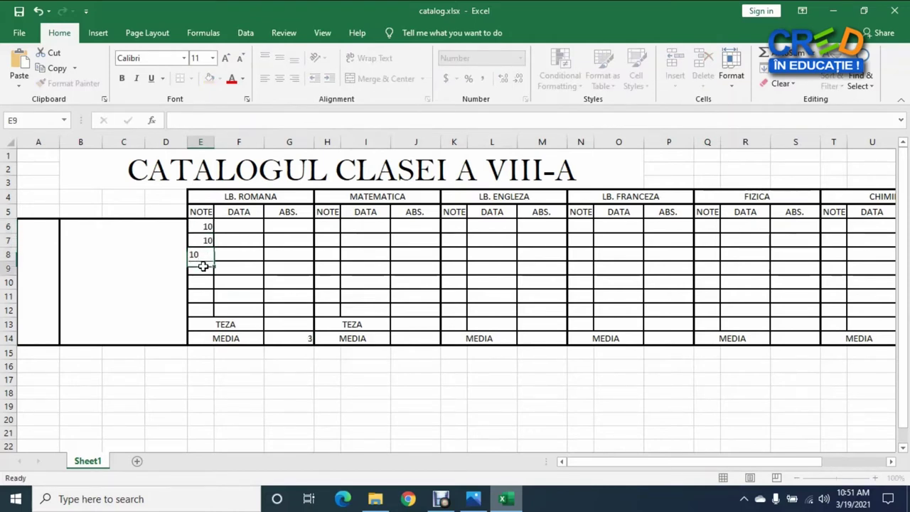
pyautogui.write('9')
pyautogui.click(205, 282)
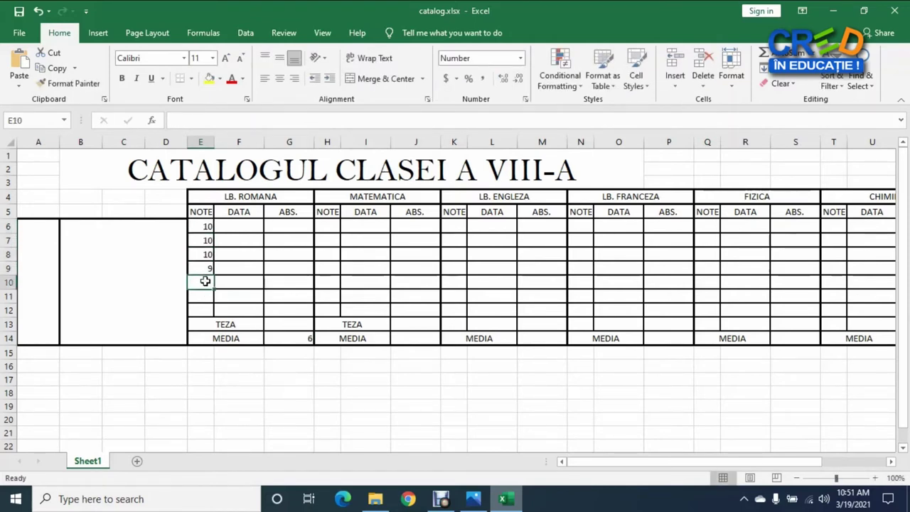
pyautogui.write('9')
pyautogui.click(204, 296)
pyautogui.click(204, 307)
pyautogui.write('8')
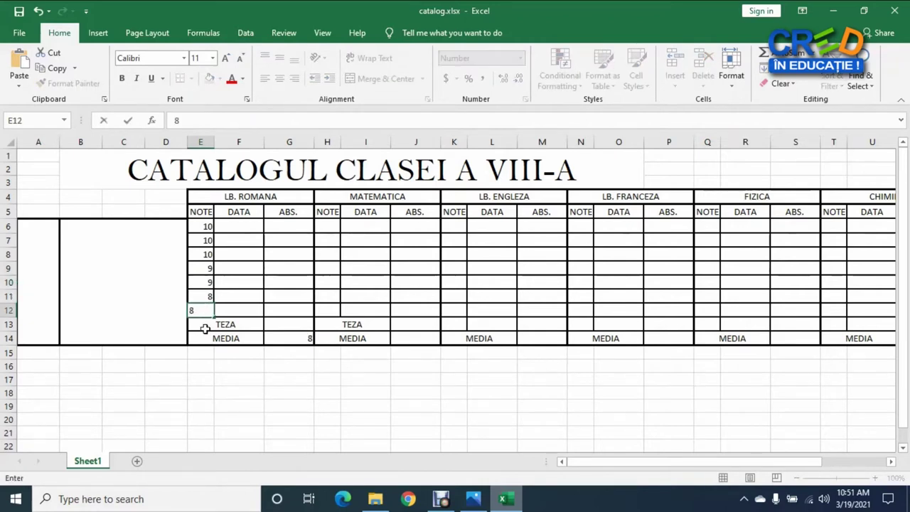
pyautogui.click(218, 378)
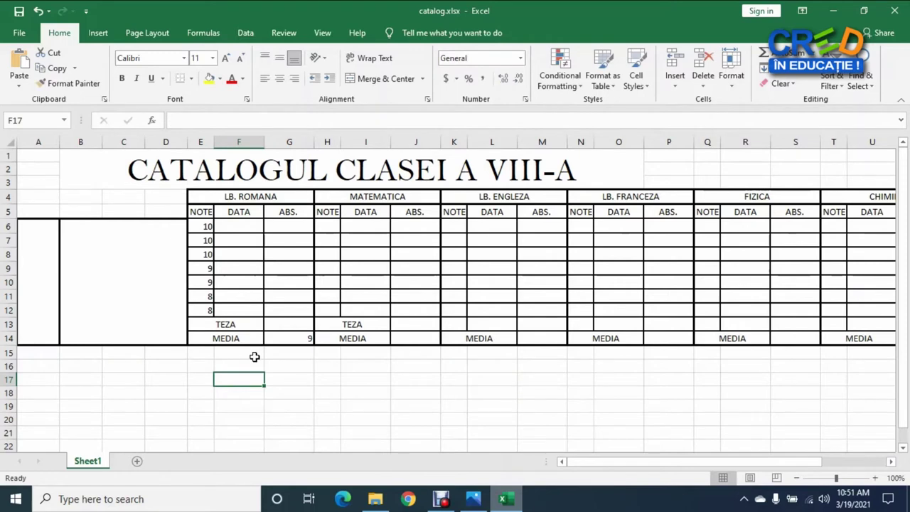
pyautogui.click(287, 340)
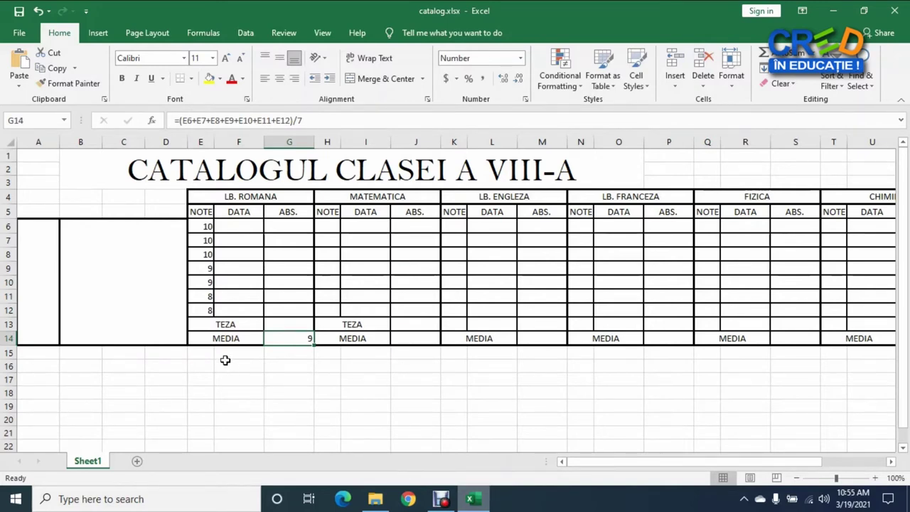
# - Clear the two 8 grades from E11 and E12
pyautogui.click(204, 312)
pyautogui.moveTo(205, 313)
pyautogui.mouseDown()
pyautogui.moveTo(203, 297)
pyautogui.moveTo(223, 362)
pyautogui.mouseUp()
pyautogui.press('Delete')
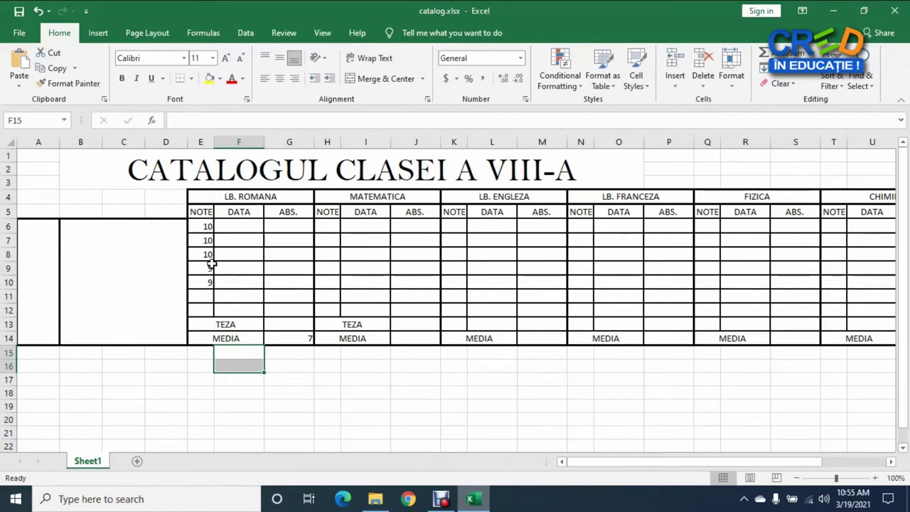
# - Inspect G14's formula, still dividing by 7, and cancel an accidental edit
pyautogui.click(305, 342)
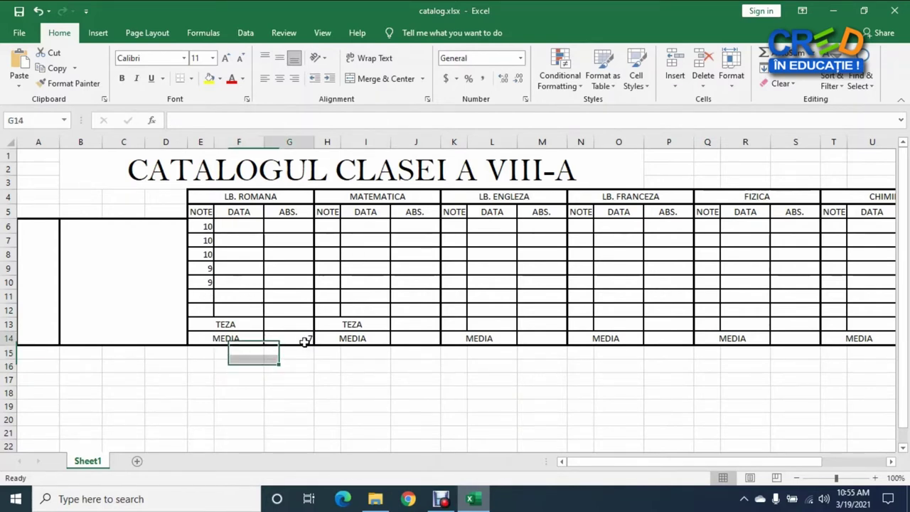
pyautogui.click(306, 121)
pyautogui.doubleClick(299, 121)
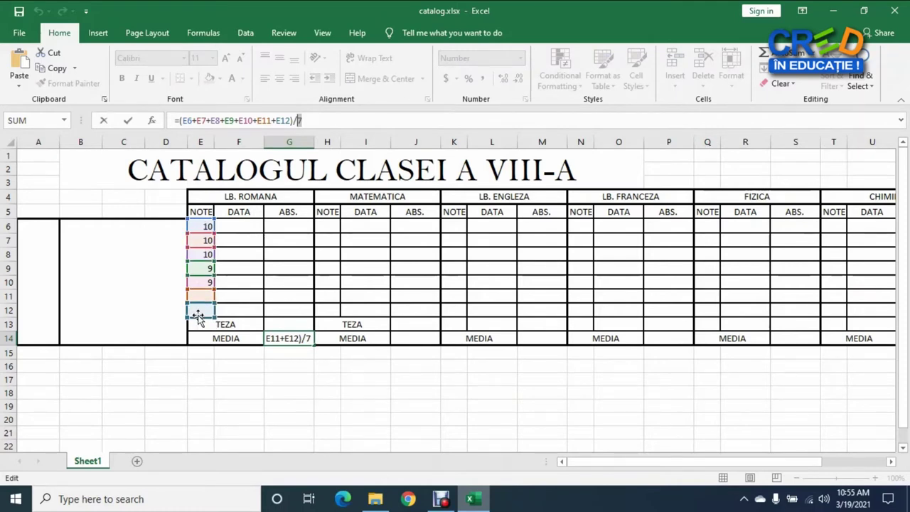
pyautogui.click(276, 380)
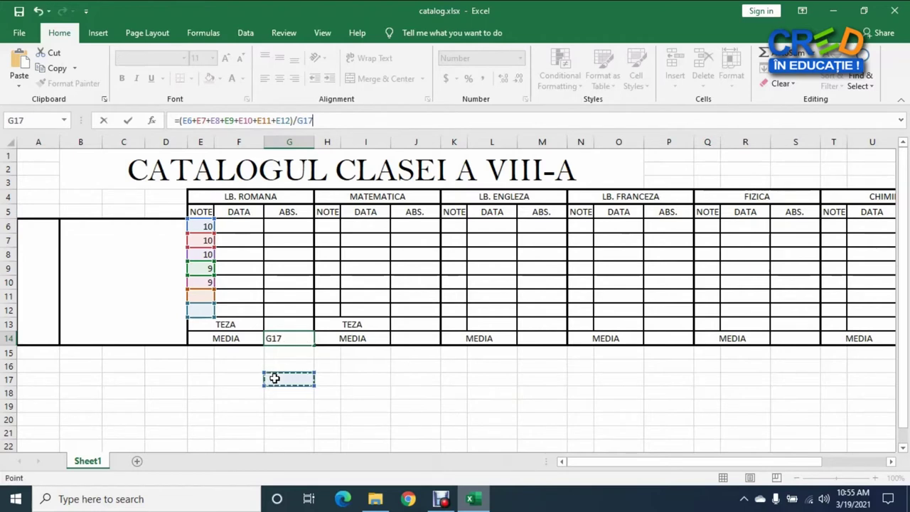
pyautogui.press('Escape')
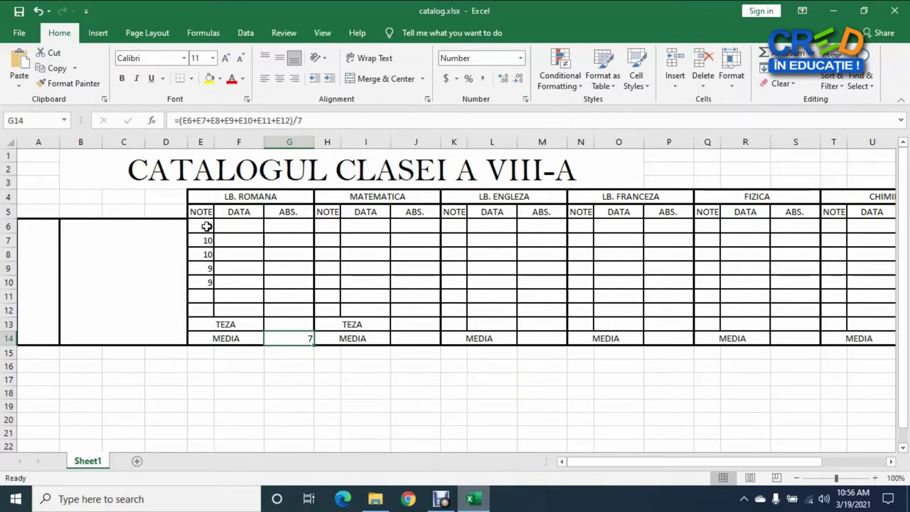
pyautogui.click(318, 123)
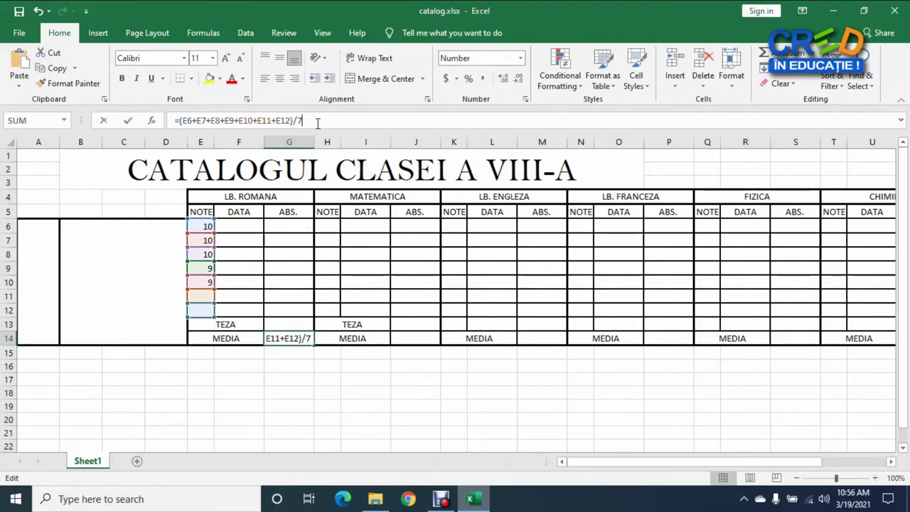
# - Replace G14's fixed /7 divisor with /COUNT(E6:E12)
pyautogui.press('BackSpace')
pyautogui.write('C')
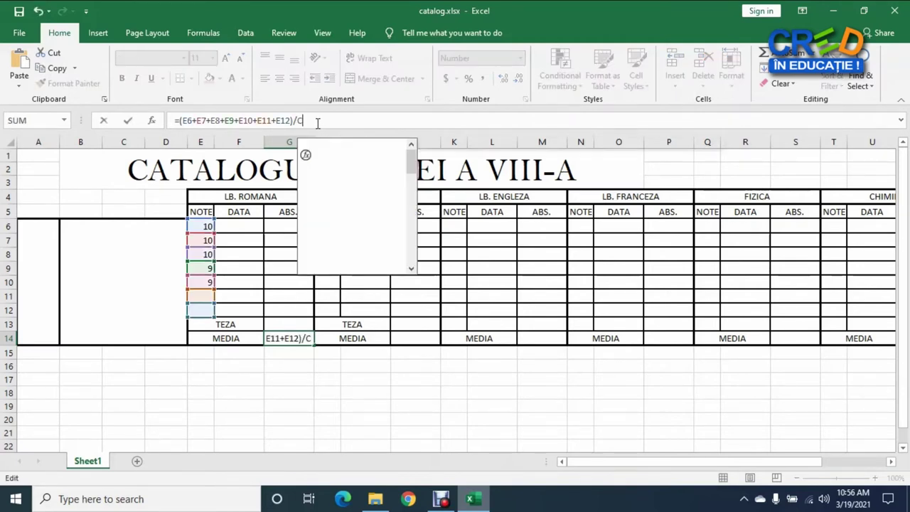
pyautogui.write('OUNT(')
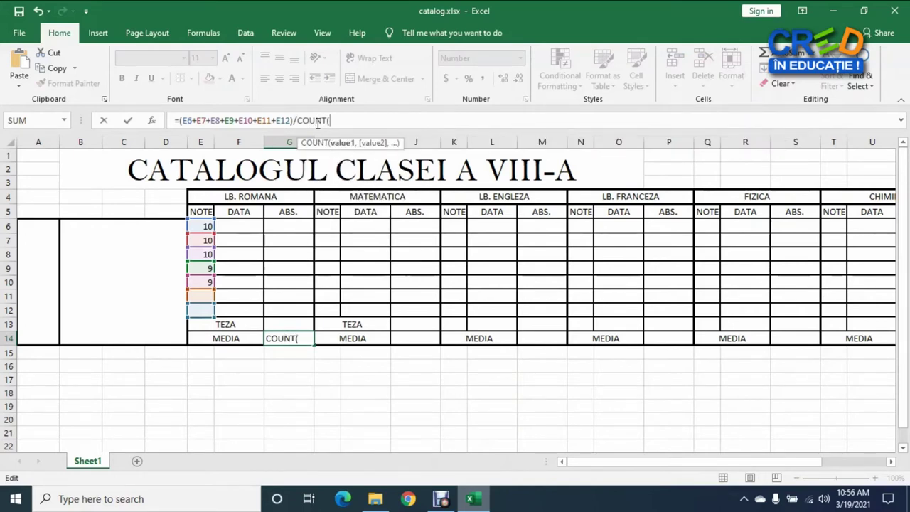
pyautogui.write('E6:E')
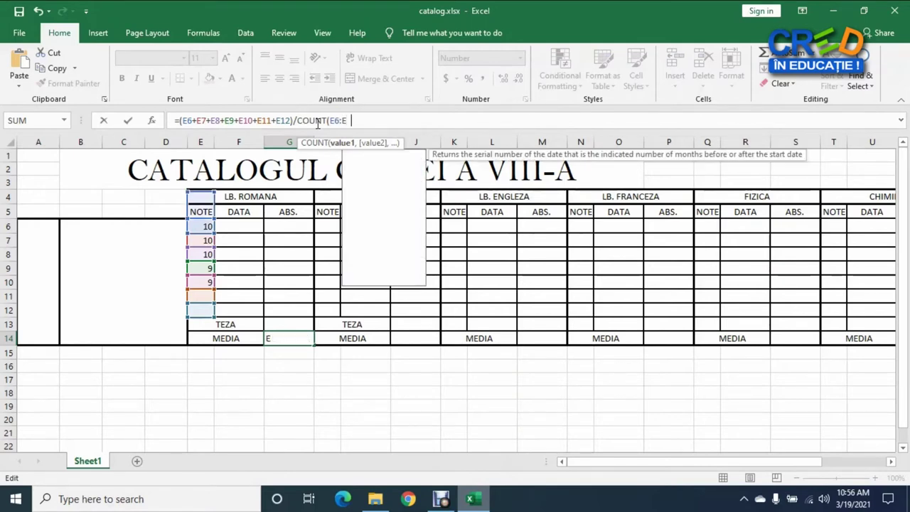
pyautogui.write('12')
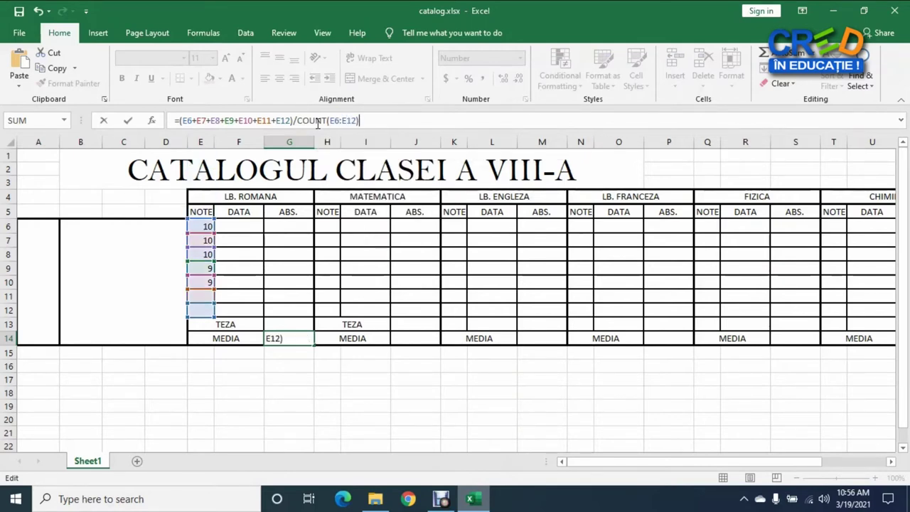
pyautogui.press('Return')
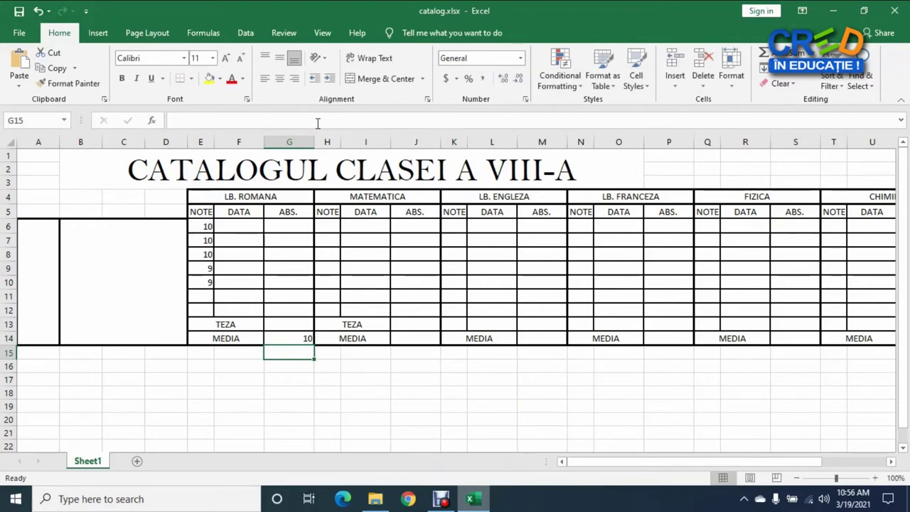
pyautogui.click(290, 338)
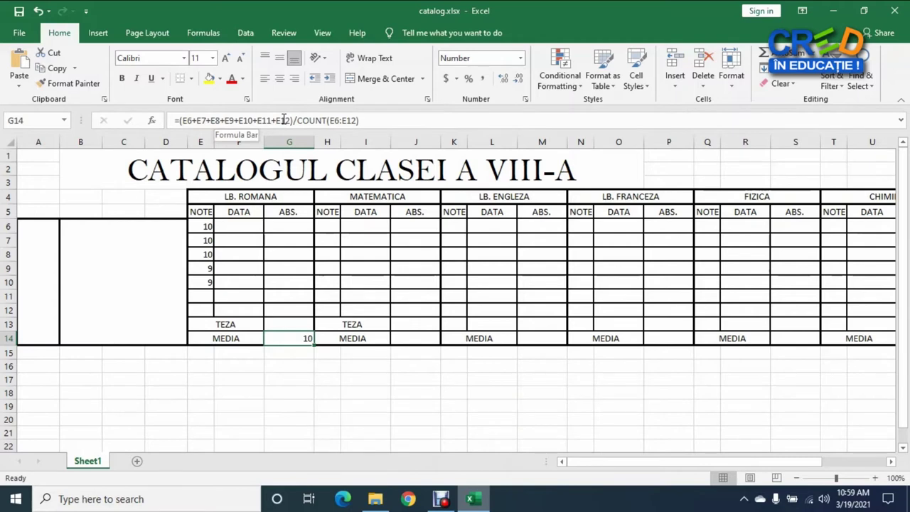
# - Rewrite the G14 formula as =SUM(E6:E12)/COUNT(E6:E12)
pyautogui.moveTo(293, 120); pyautogui.dragTo(183, 121)
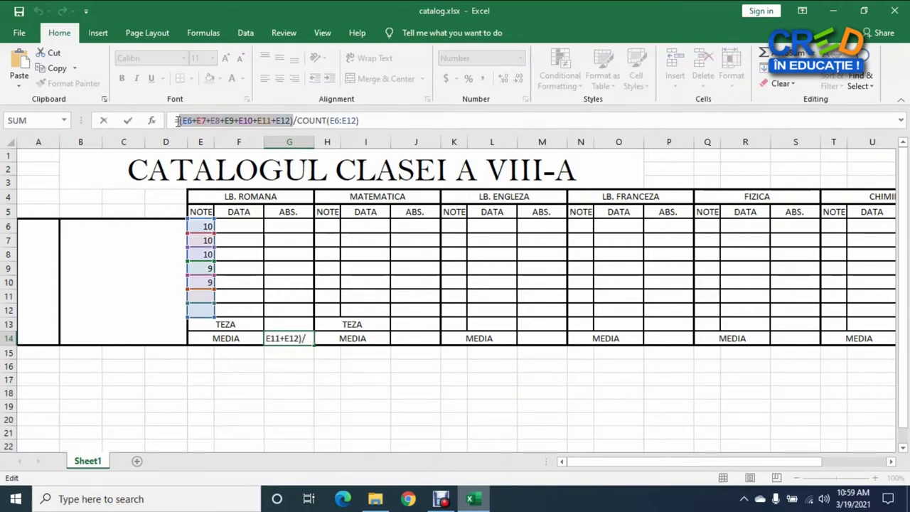
pyautogui.write('SU')
pyautogui.press('BackSpace')
pyautogui.write('UM(E')
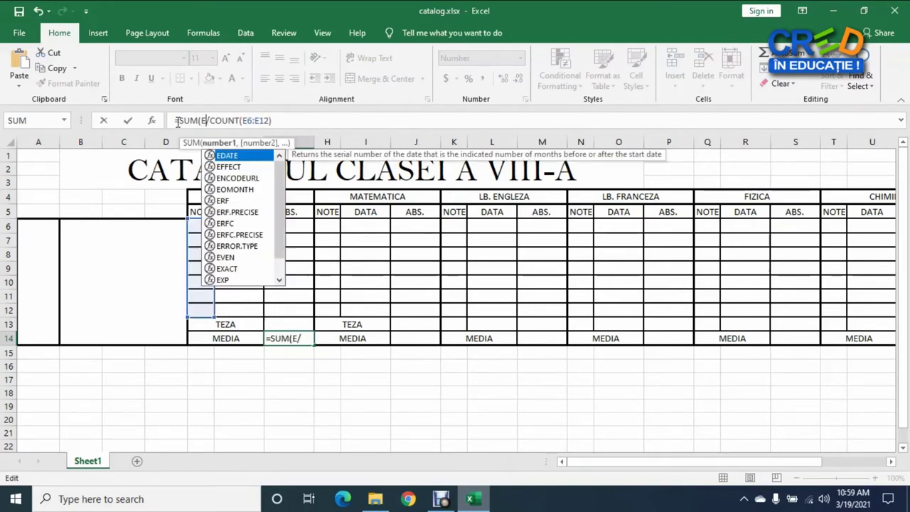
pyautogui.write('6')
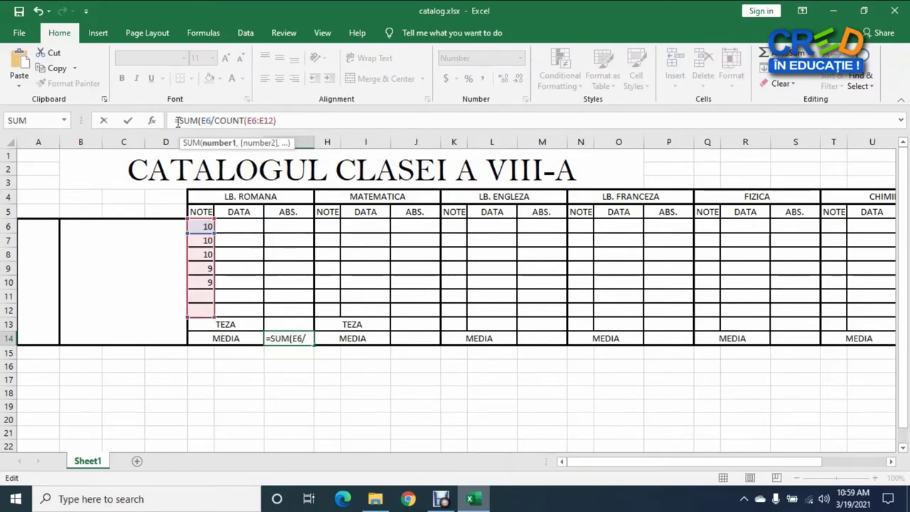
pyautogui.write(':E12')
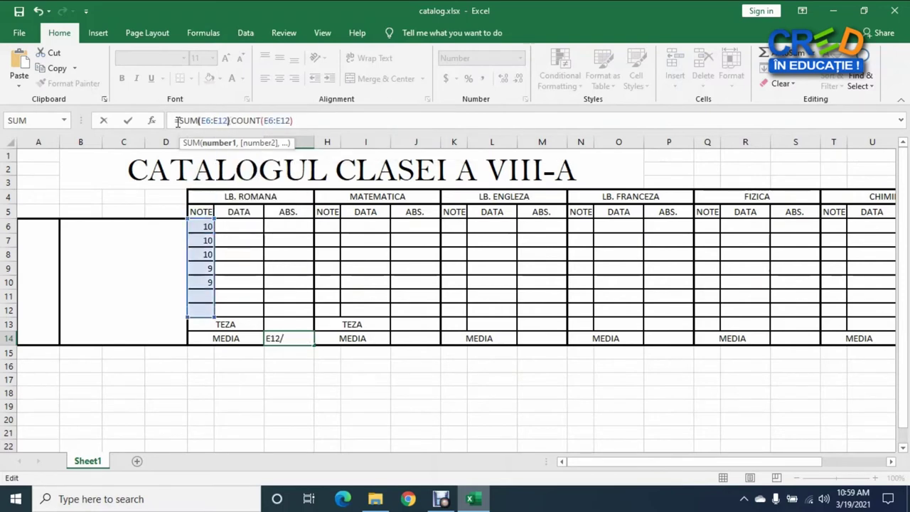
pyautogui.write(')')
pyautogui.press('Return')
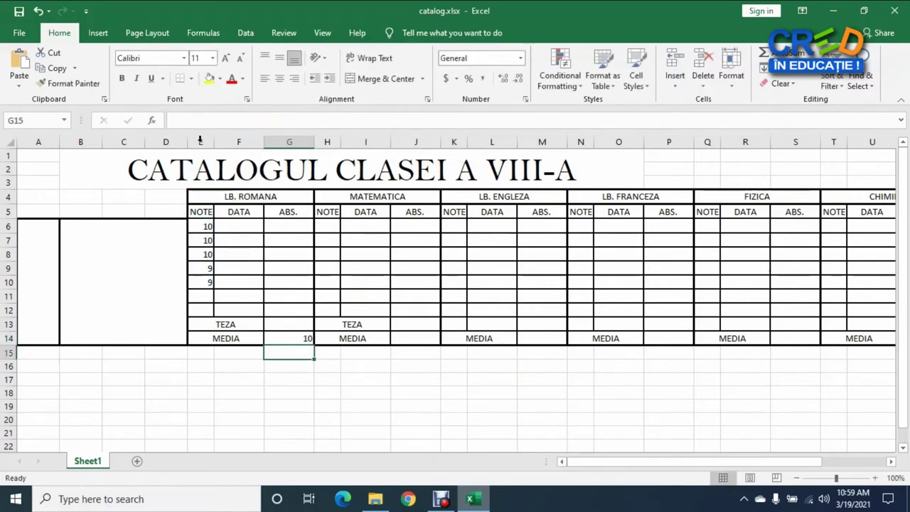
pyautogui.click(284, 336)
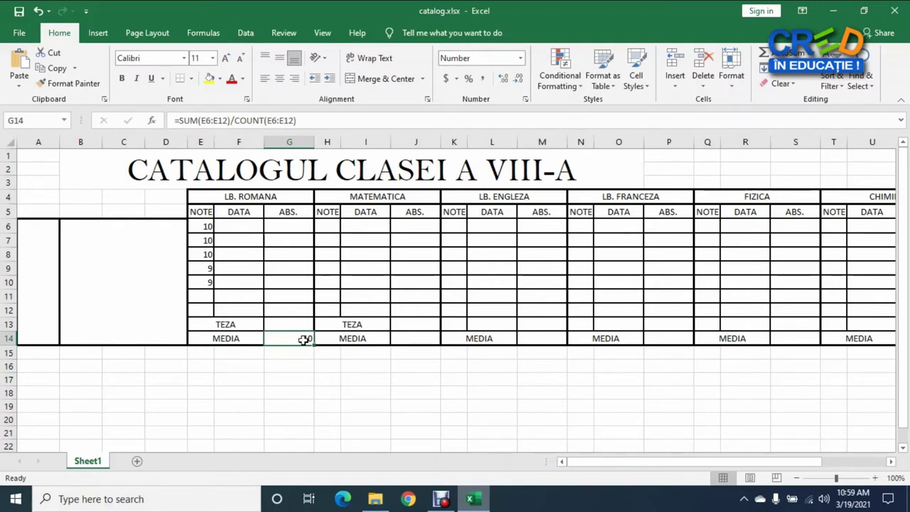
pyautogui.click(199, 294)
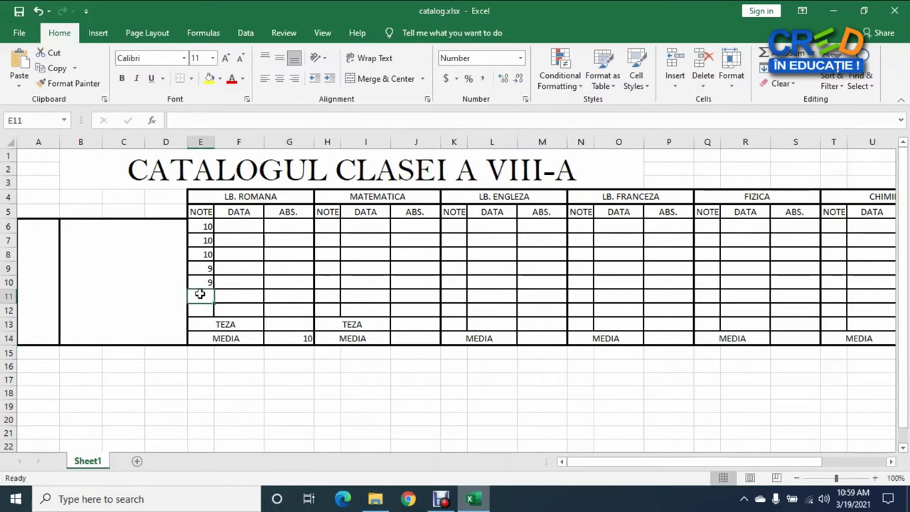
# - Enter 8 in E11 and E12 and verify G14 drops to 9
pyautogui.write('8')
pyautogui.click(204, 309)
pyautogui.write('8')
pyautogui.click(260, 367)
pyautogui.click(301, 340)
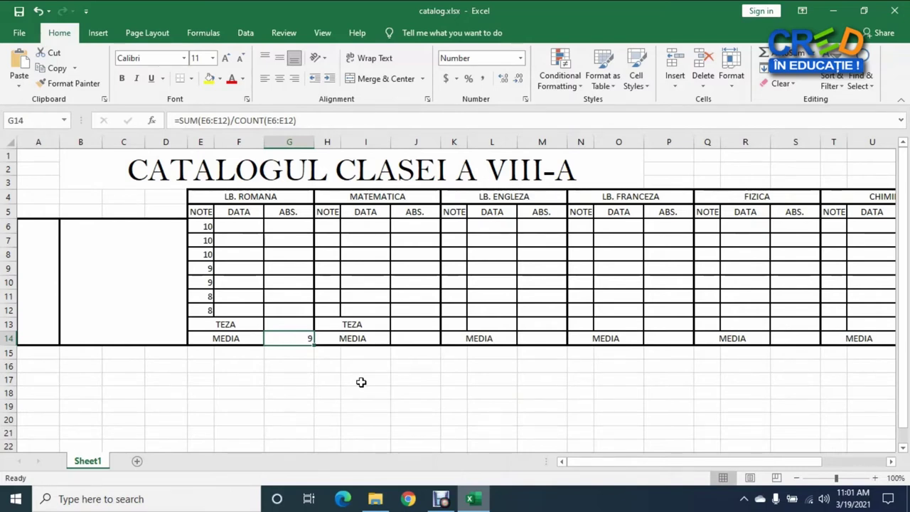
pyautogui.moveTo(310, 120); pyautogui.dragTo(183, 121)
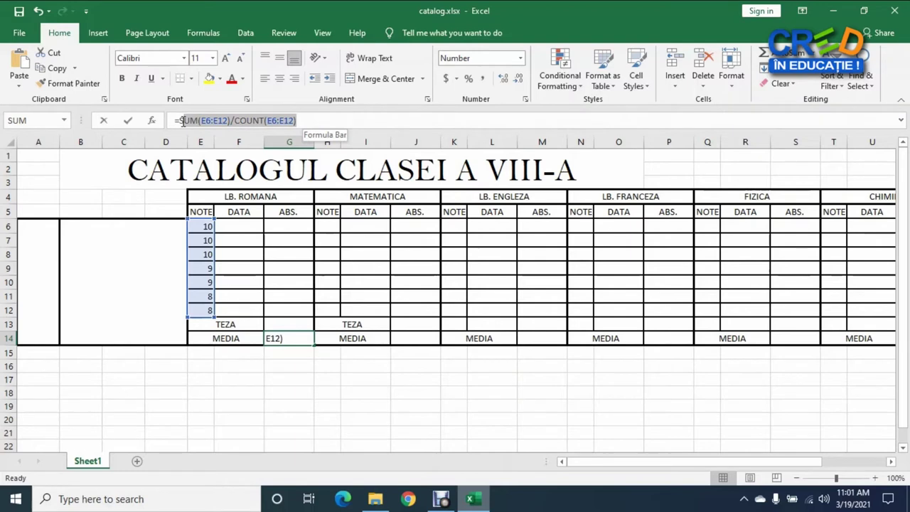
# - Replace G14's formula with =AVERAGE(E6:E12)
pyautogui.moveTo(183, 121); pyautogui.dragTo(179, 121)
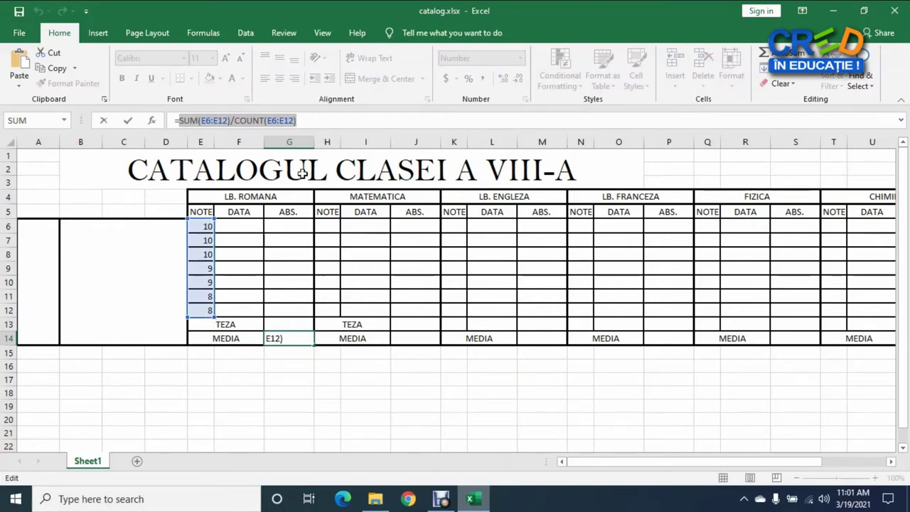
pyautogui.write('AV')
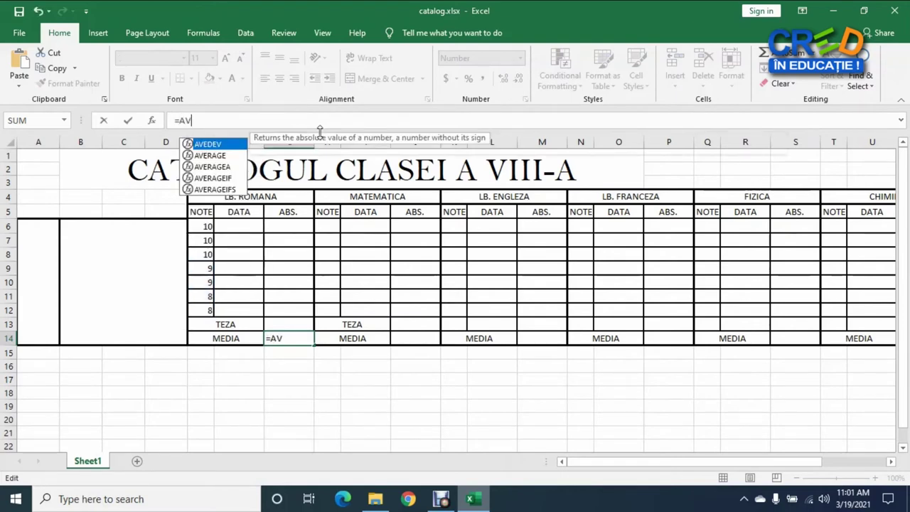
pyautogui.write('ERAGE(')
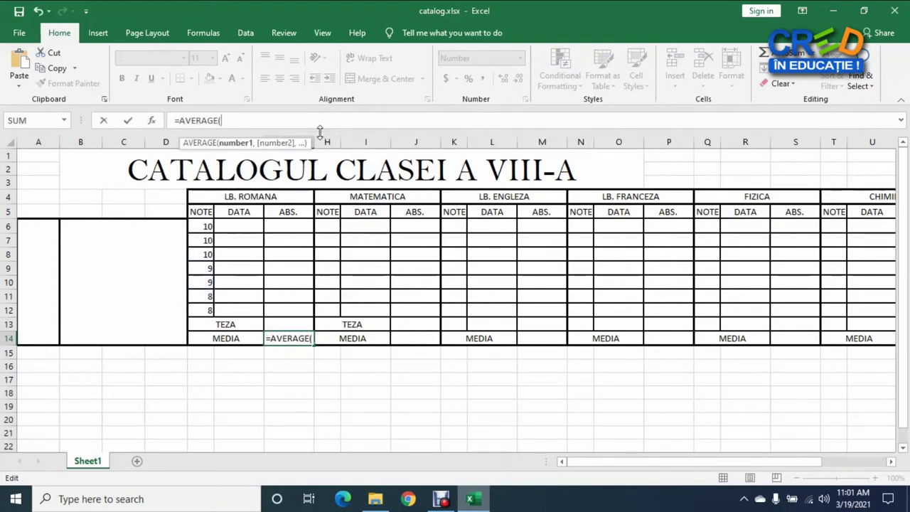
pyautogui.write('E6:')
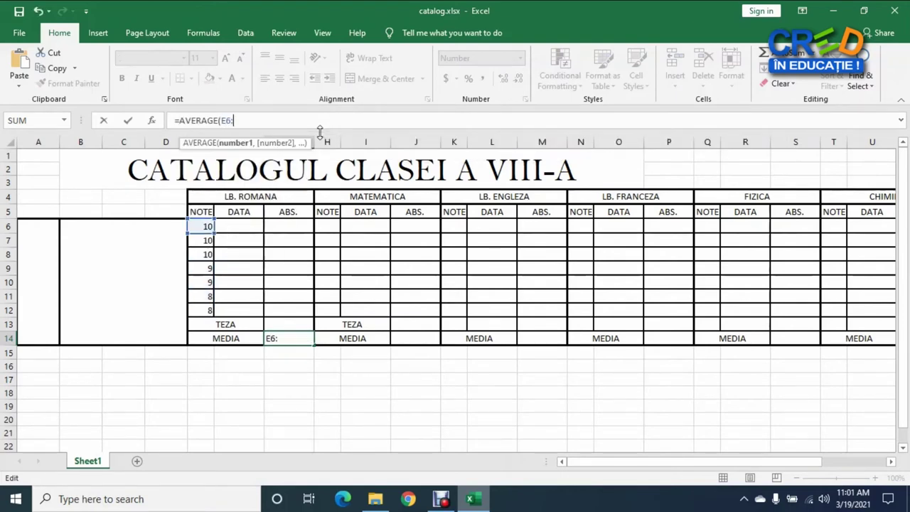
pyautogui.write('E12)')
pyautogui.press('Return')
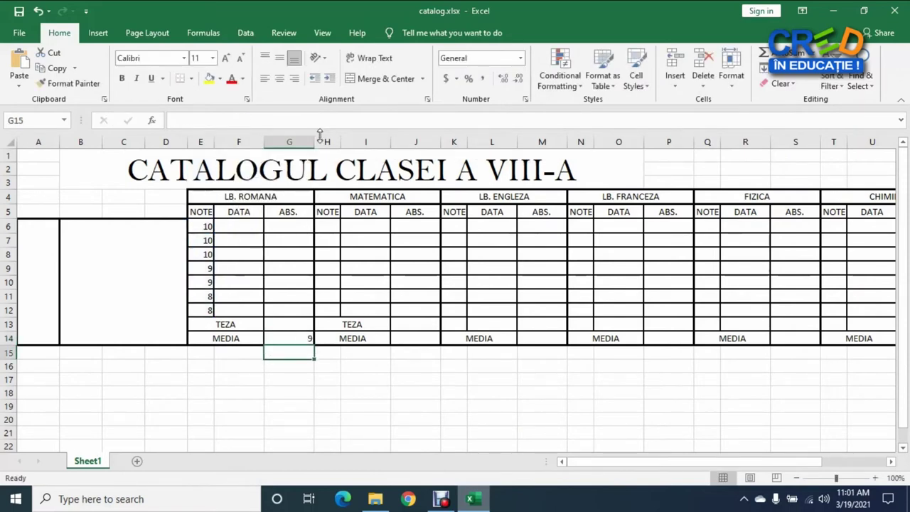
pyautogui.click(301, 340)
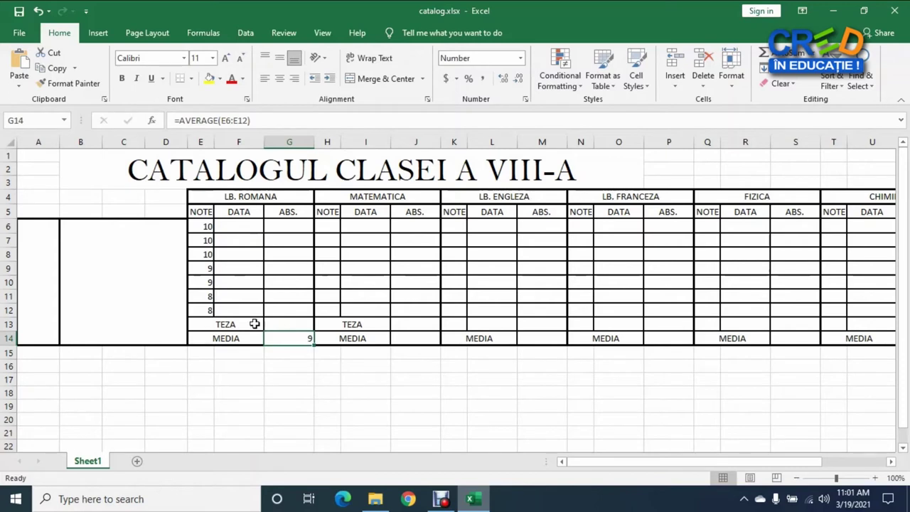
# - Clear the grades in E12 and E11 again so G14 shows 10
pyautogui.click(203, 313)
pyautogui.press('Delete')
pyautogui.click(201, 296)
pyautogui.press('Delete')
pyautogui.click(299, 378)
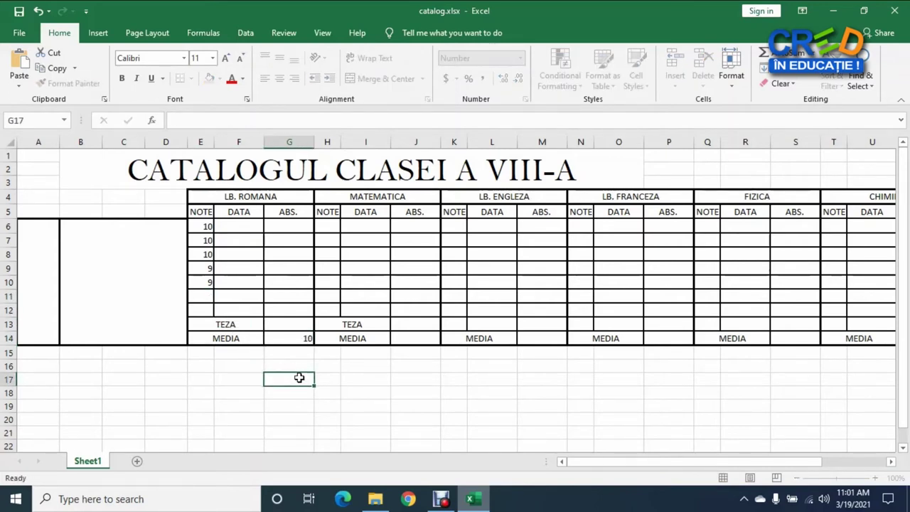
pyautogui.click(293, 335)
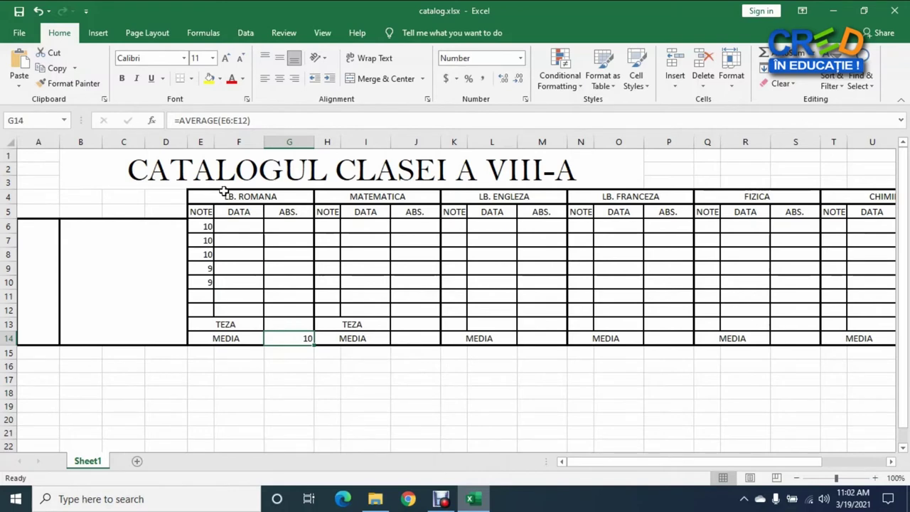
# - Change G14 to =(3*AVERAGE(E6:E12)+G13)/4, weighting the grades with the TEZA
pyautogui.click(179, 121)
pyautogui.write('3*')
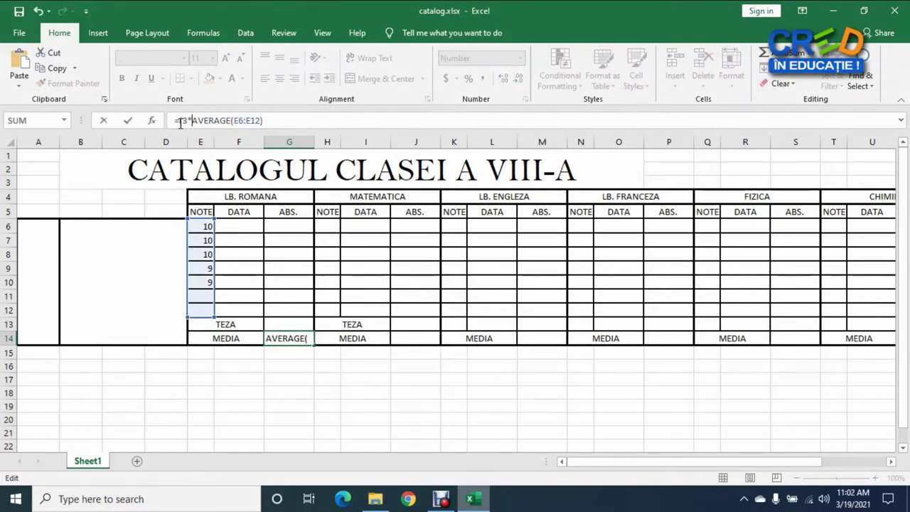
pyautogui.write('+')
pyautogui.write('G13')
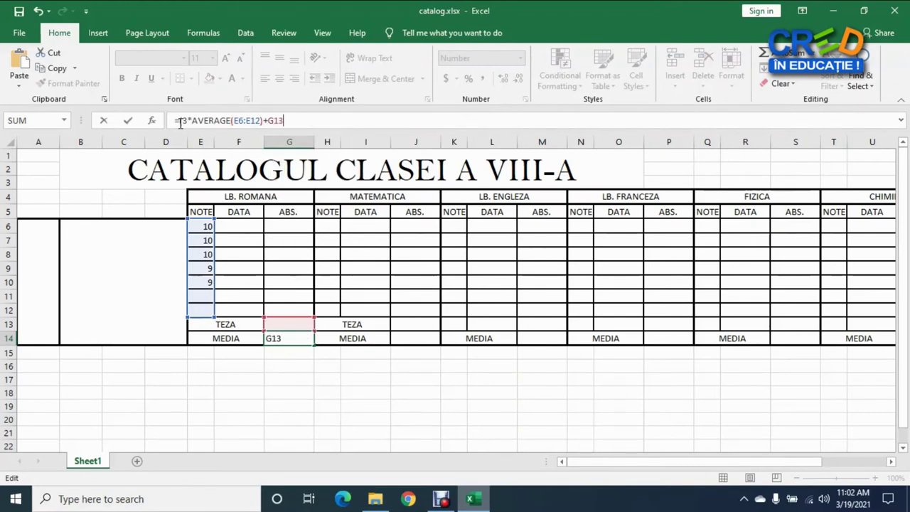
pyautogui.write(')')
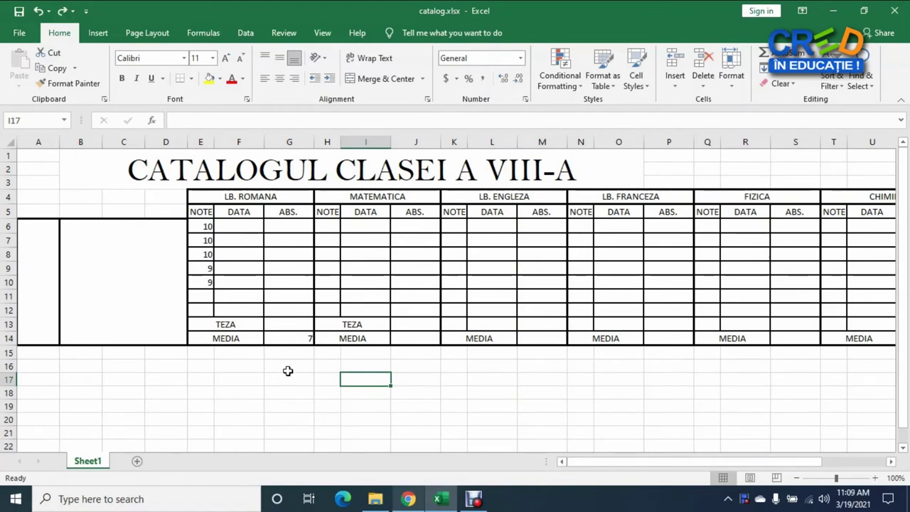
pyautogui.click(291, 339)
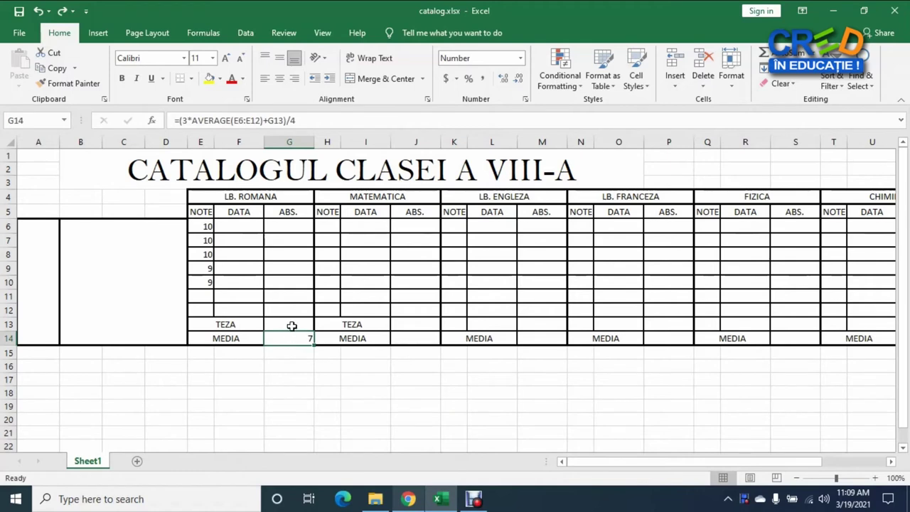
# - Enter a TEZA grade of 10 in G13
pyautogui.click(292, 326)
pyautogui.write('10')
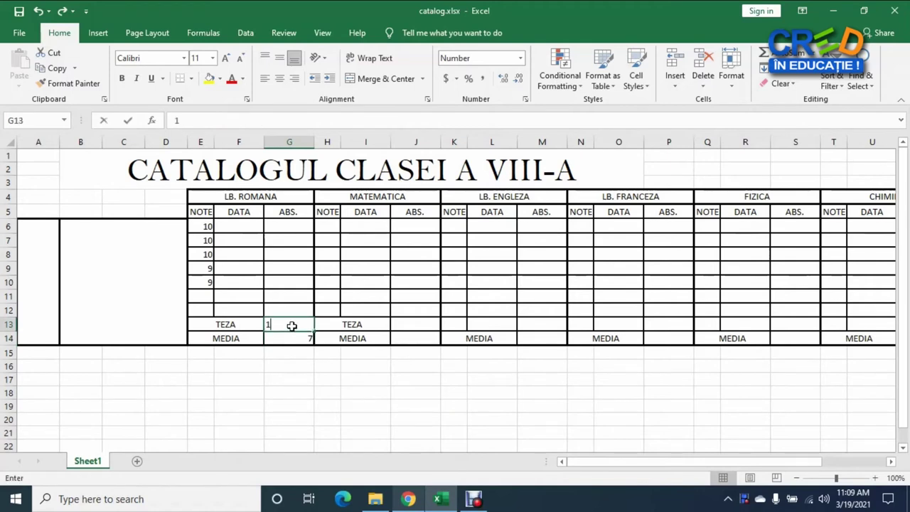
pyautogui.click(291, 377)
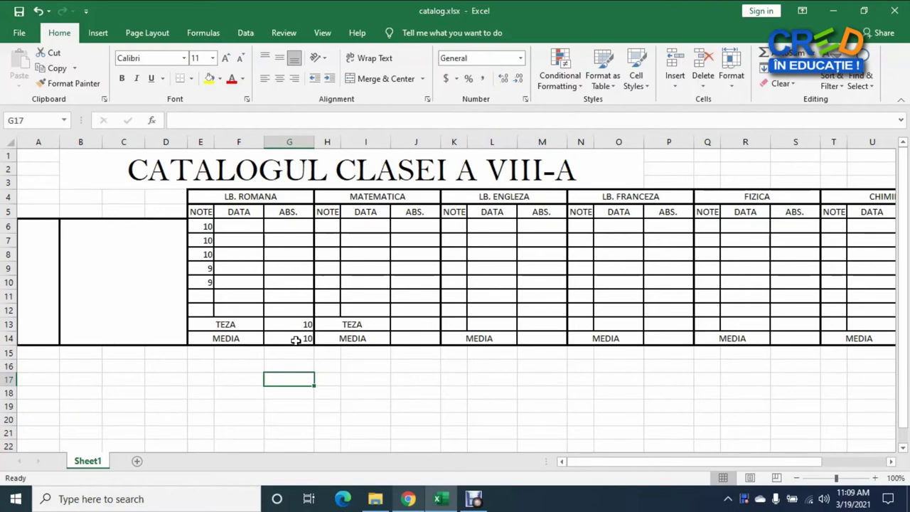
pyautogui.click(417, 338)
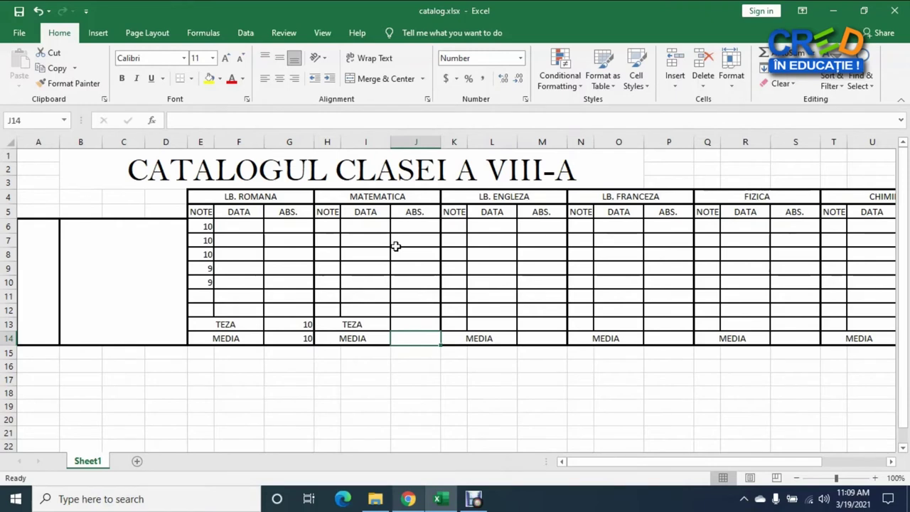
pyautogui.click(286, 342)
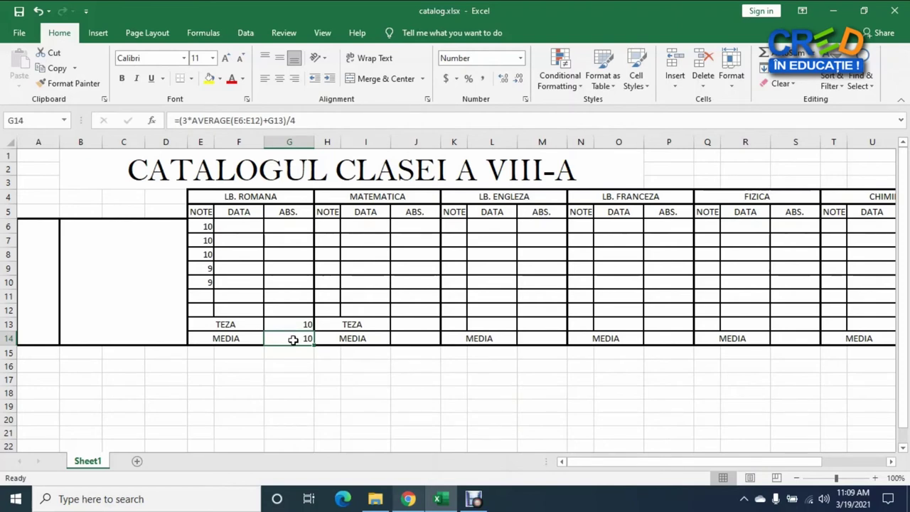
pyautogui.click(414, 341)
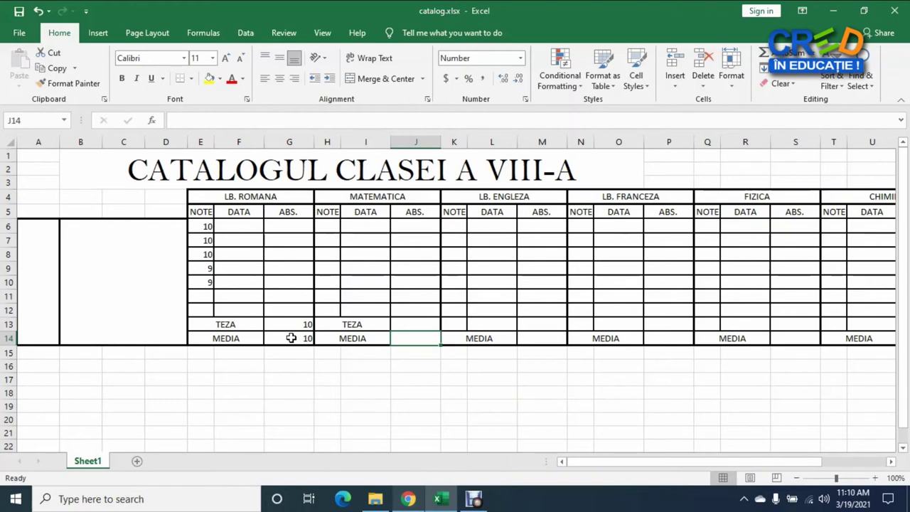
# - Copy the weighted MEDIA formula from G14 and paste it into J14 as formulas only
pyautogui.rightClick(291, 338)
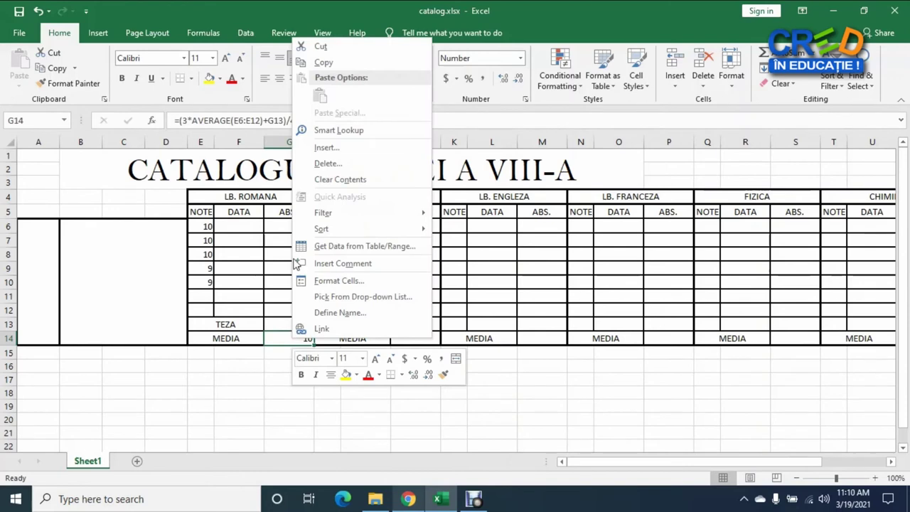
pyautogui.click(331, 60)
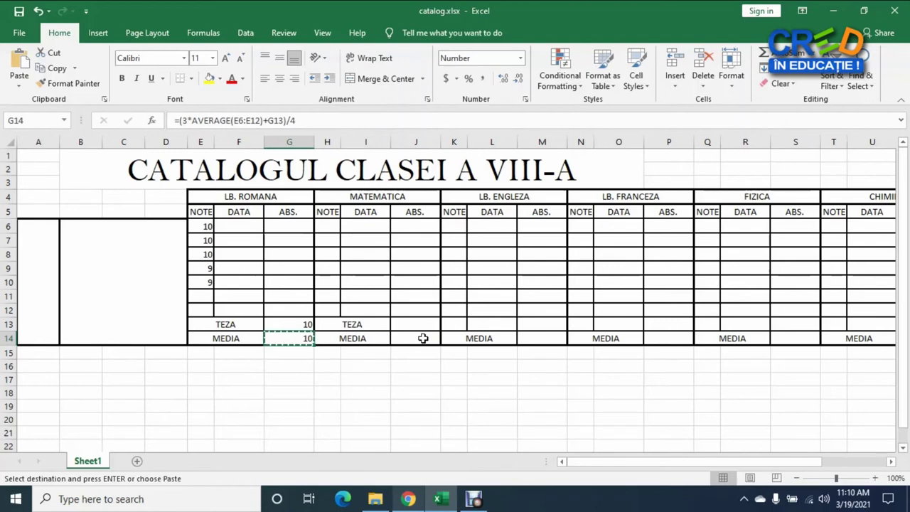
pyautogui.rightClick(423, 338)
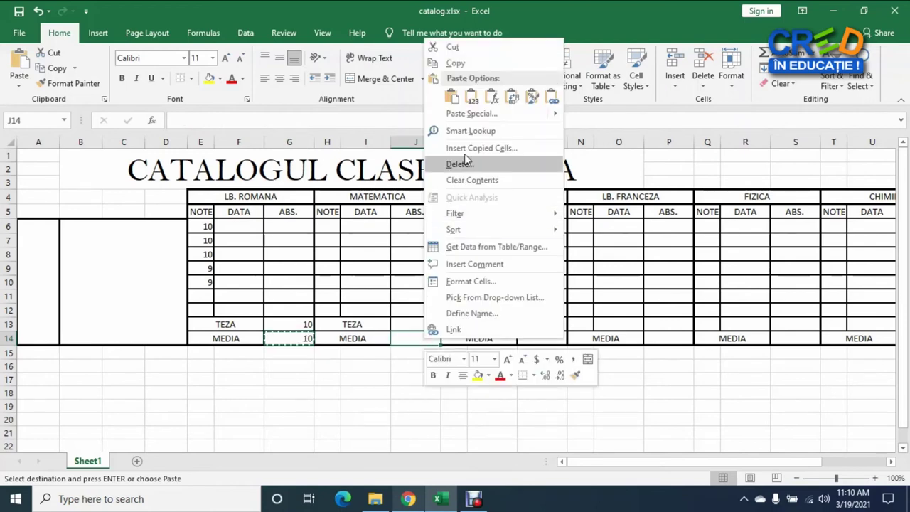
pyautogui.click(498, 104)
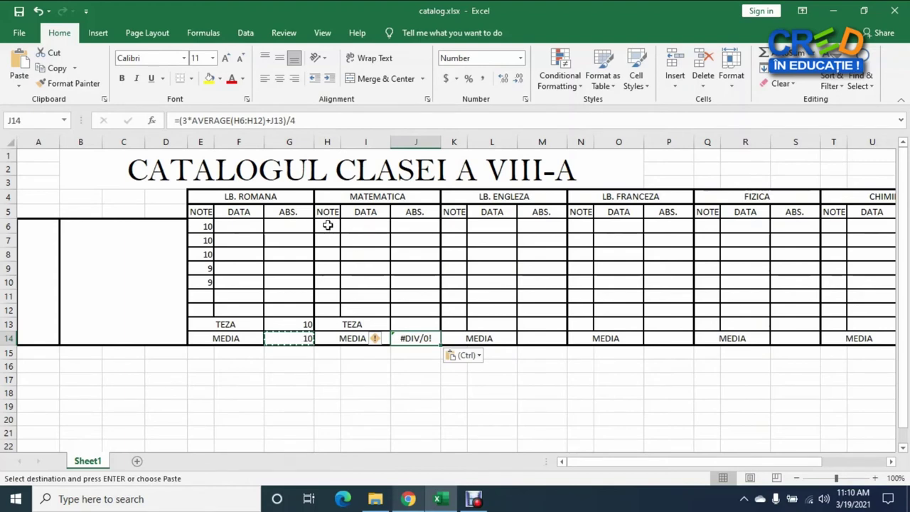
pyautogui.click(328, 225)
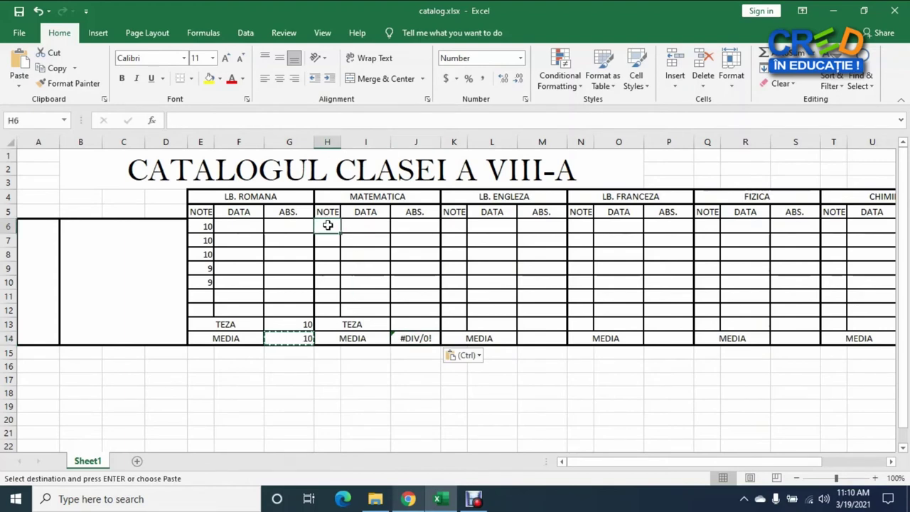
# - Enter the MATEMATICA grades 9, 9, 7, 8, 10, 10 into H6:H11
pyautogui.write('9')
pyautogui.click(328, 240)
pyautogui.write('9')
pyautogui.click(333, 254)
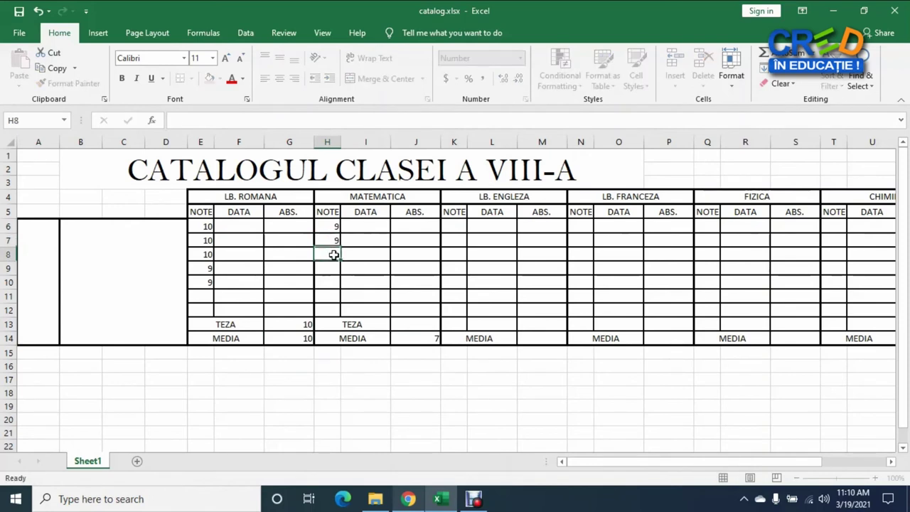
pyautogui.write('7')
pyautogui.click(335, 269)
pyautogui.write('8')
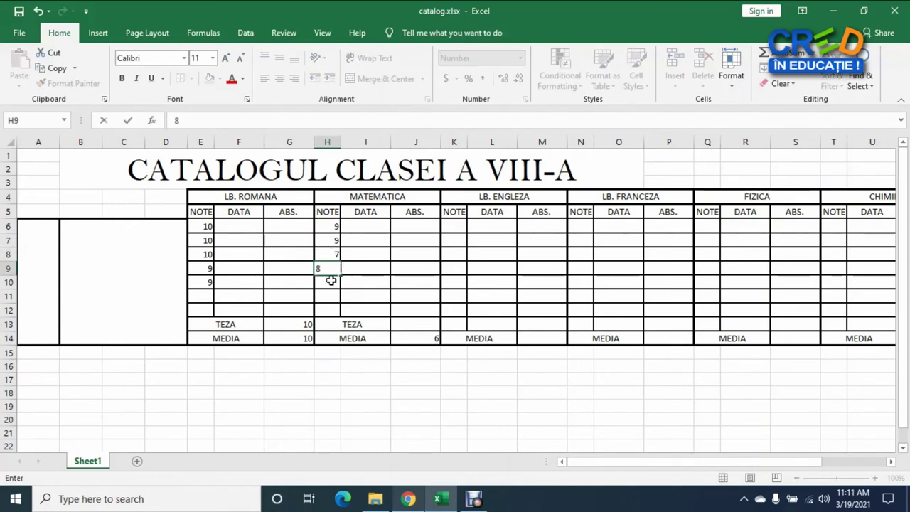
pyautogui.click(331, 281)
pyautogui.write('10')
pyautogui.click(331, 295)
pyautogui.write('10')
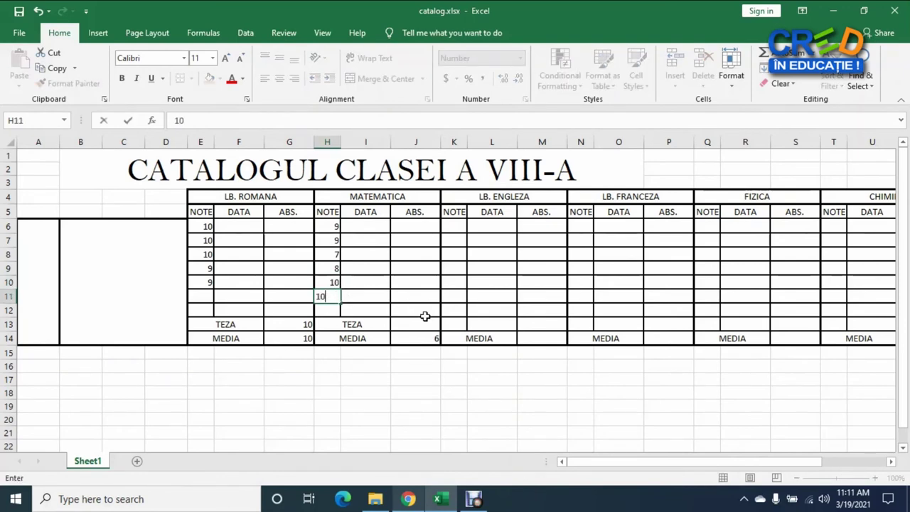
# - Enter a teza of 9 in J13 and check that MEDIA J14 shows 9
pyautogui.click(423, 328)
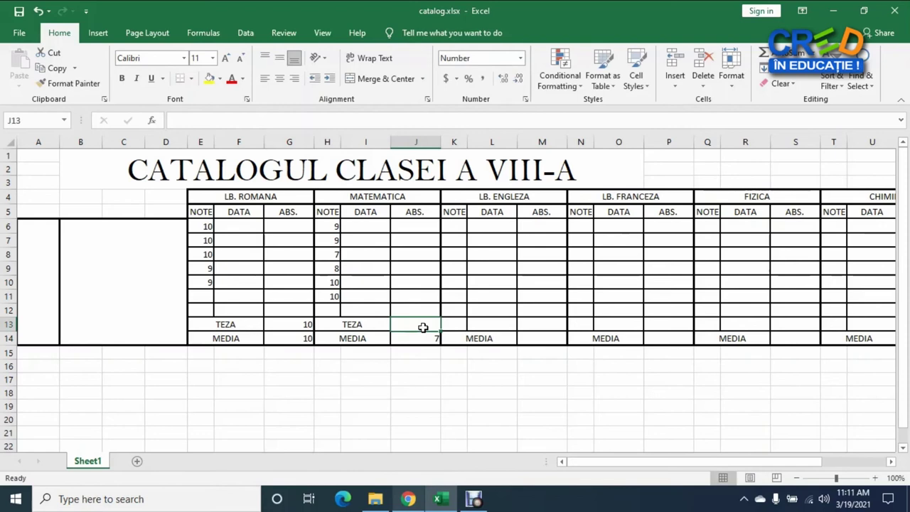
pyautogui.write('9')
pyautogui.click(435, 377)
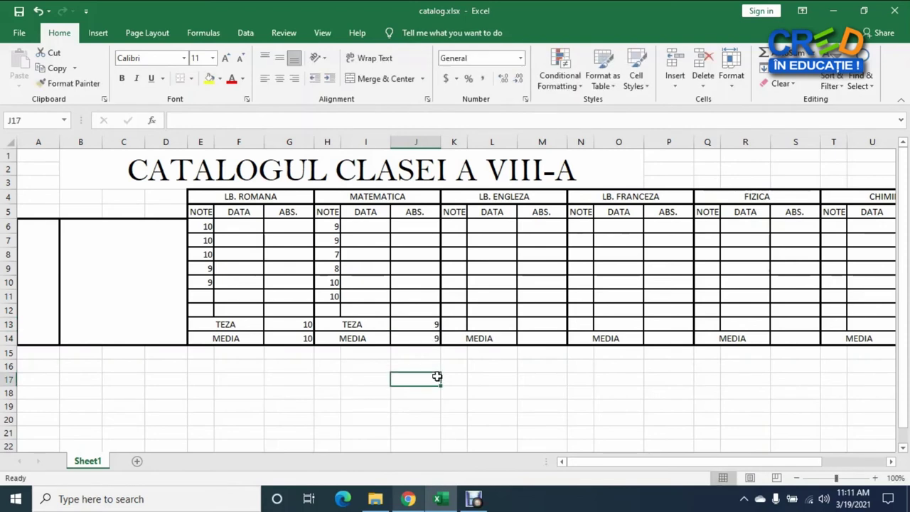
pyautogui.click(424, 340)
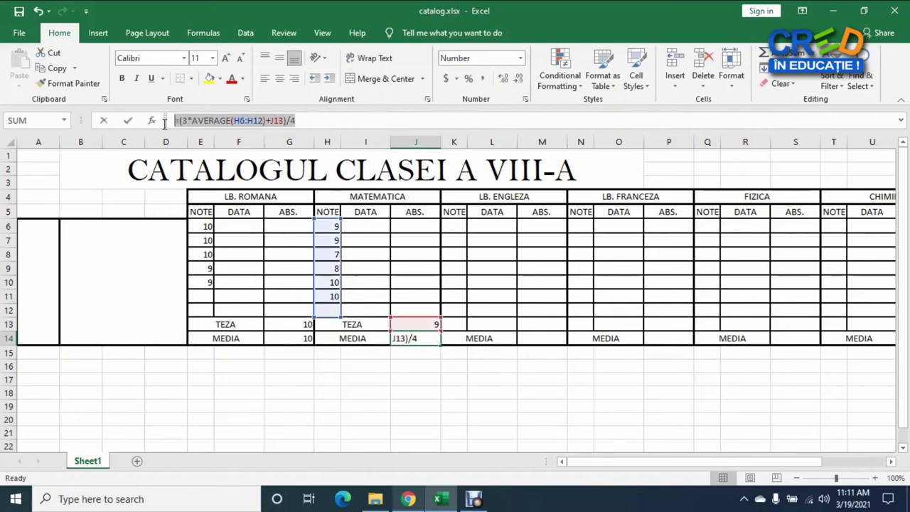
pyautogui.moveTo(302, 121); pyautogui.dragTo(174, 121)
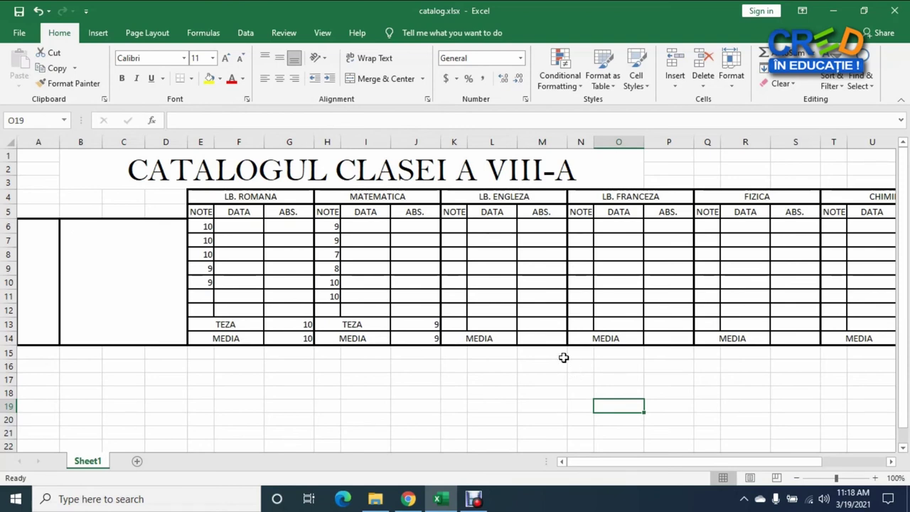
pyautogui.click(538, 340)
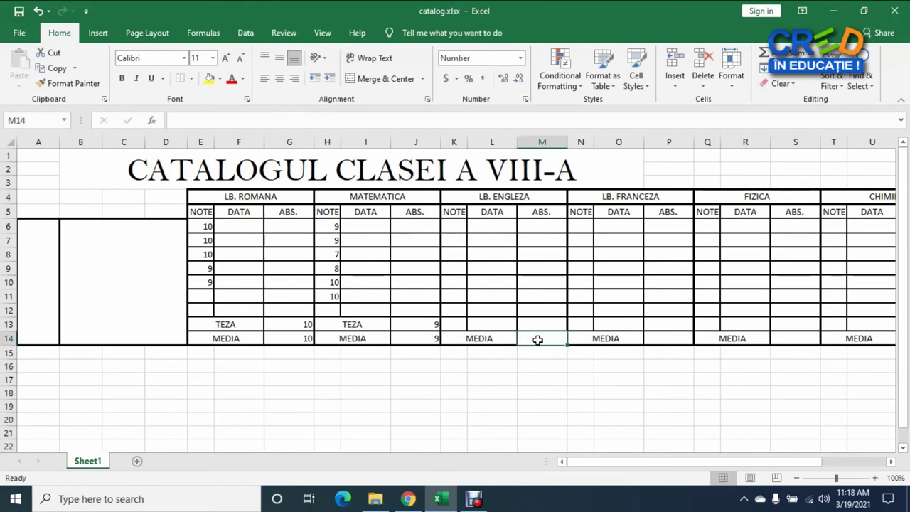
# - Enter =AVERAGE(K6:K13) into M14 as the LB. ENGLEZA MEDIA formula
pyautogui.press('BackSpace')
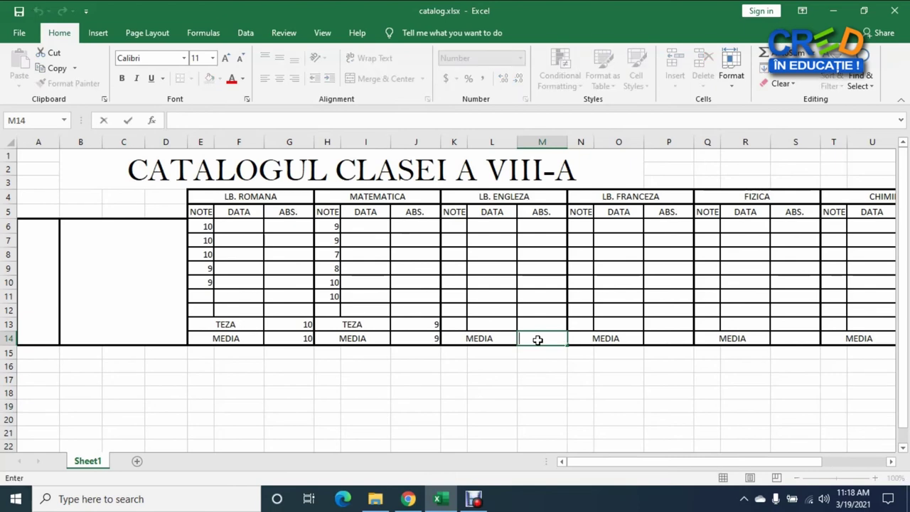
pyautogui.write('=')
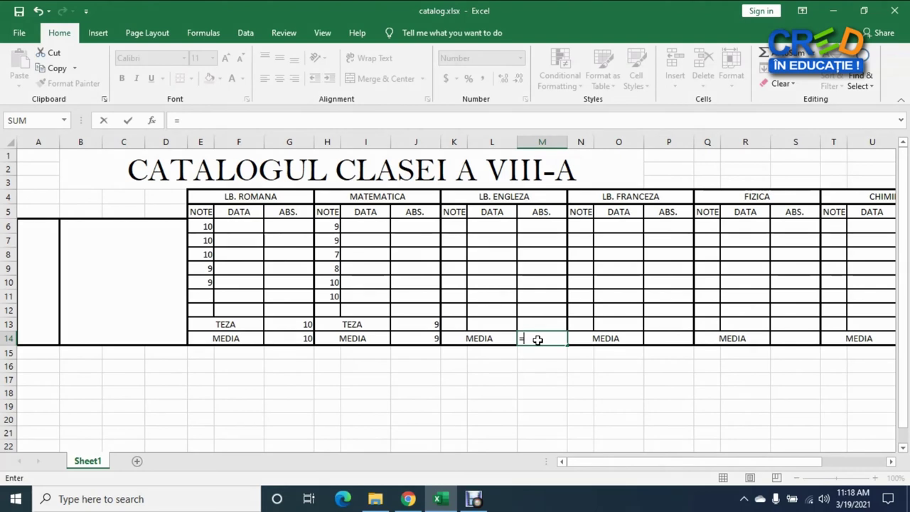
pyautogui.write('AVERAGE(K6:K13')
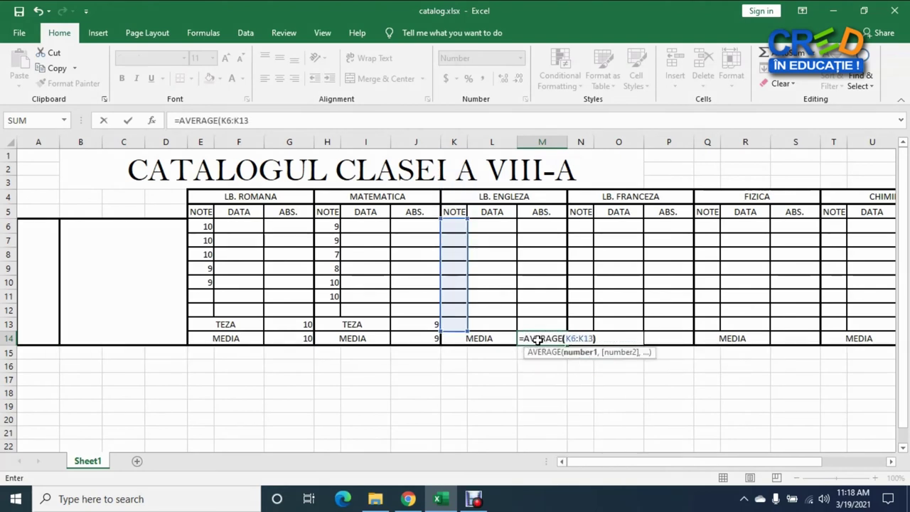
pyautogui.press('Return')
pyautogui.click(537, 340)
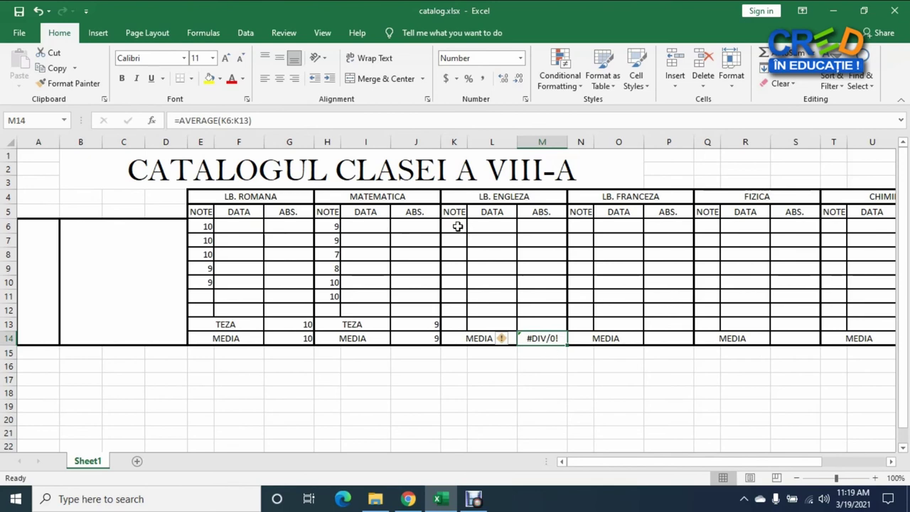
pyautogui.click(458, 227)
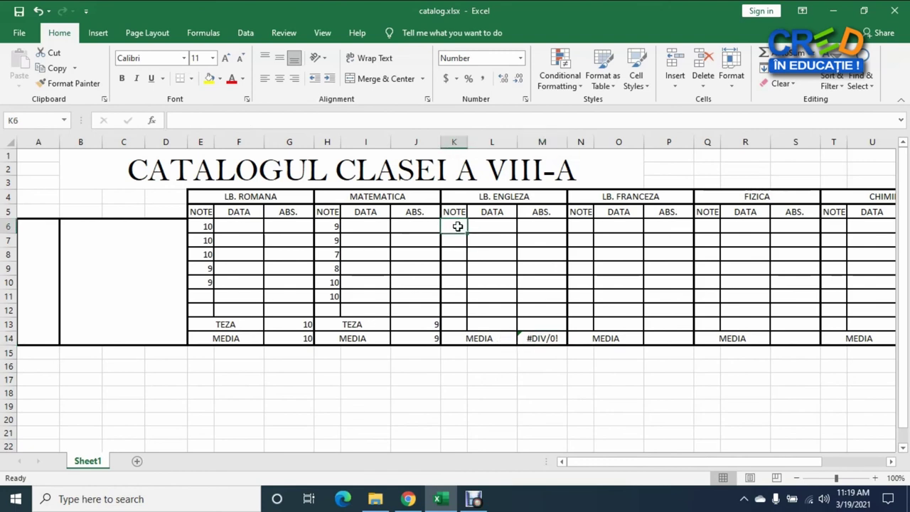
# - Fill K6:K9 with English grades 10, 9, 10, 10 so M14 averages to 10
pyautogui.write('10')
pyautogui.press('Return')
pyautogui.write('9')
pyautogui.press('Return')
pyautogui.write('10')
pyautogui.press('Return')
pyautogui.write('10')
pyautogui.press('Return')
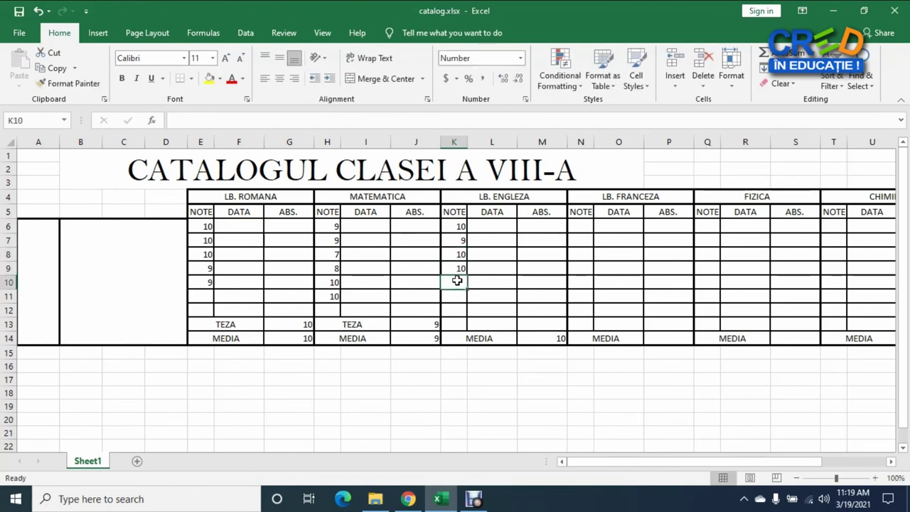
pyautogui.click(550, 340)
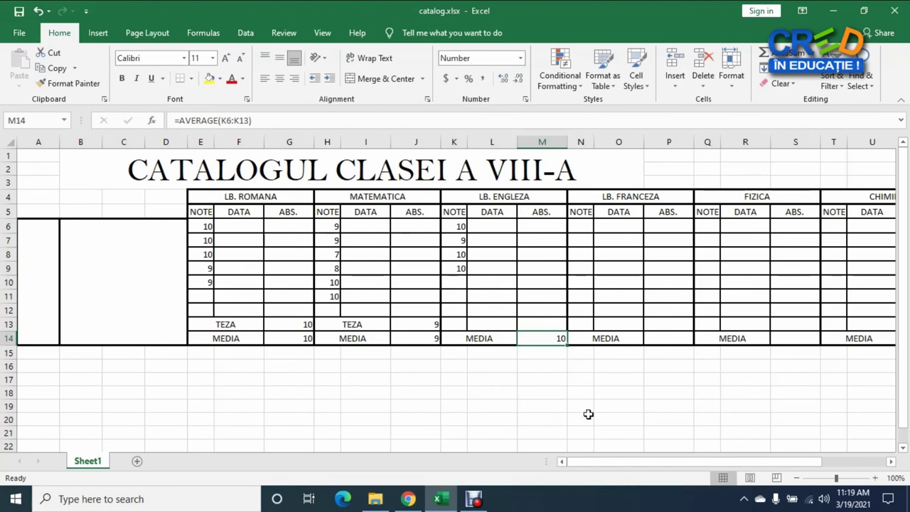
pyautogui.moveTo(623, 467); pyautogui.dragTo(710, 463)
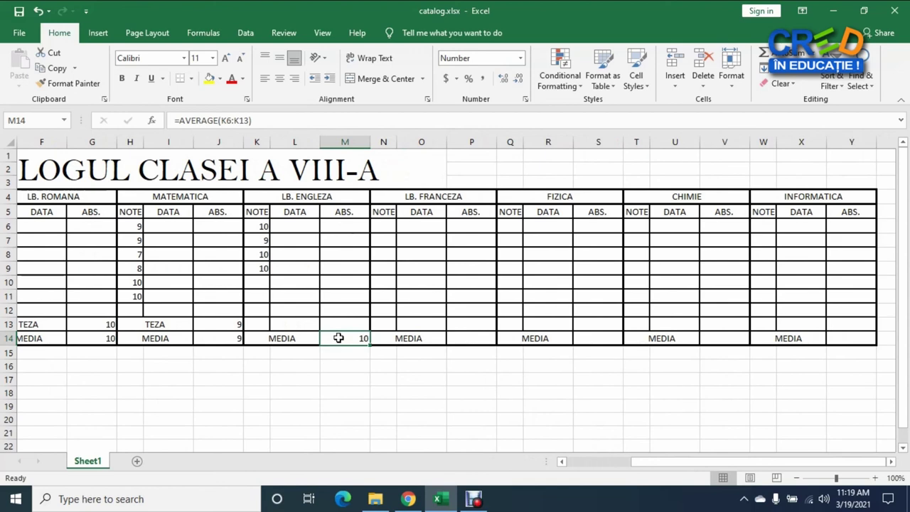
# - Copy the M14 average formula and paste it as formulas into P14, S14, V14 and Y14
pyautogui.rightClick(336, 338)
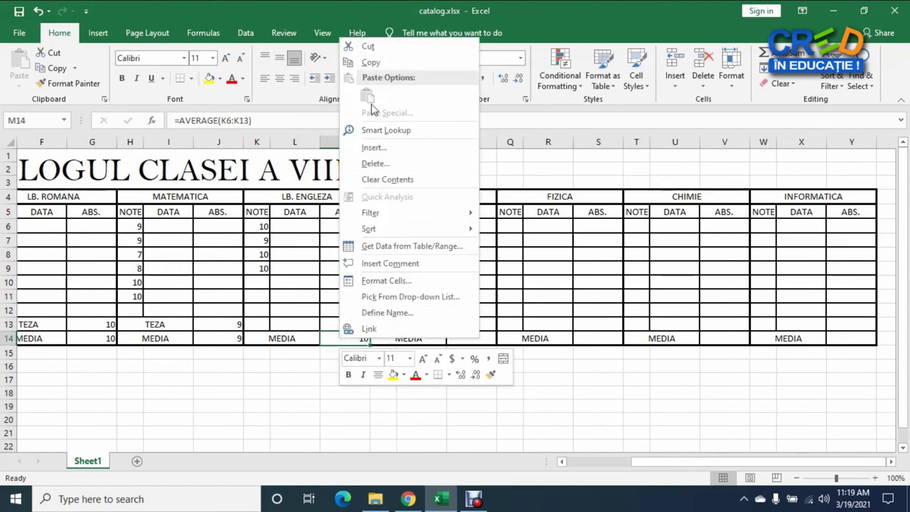
pyautogui.click(369, 62)
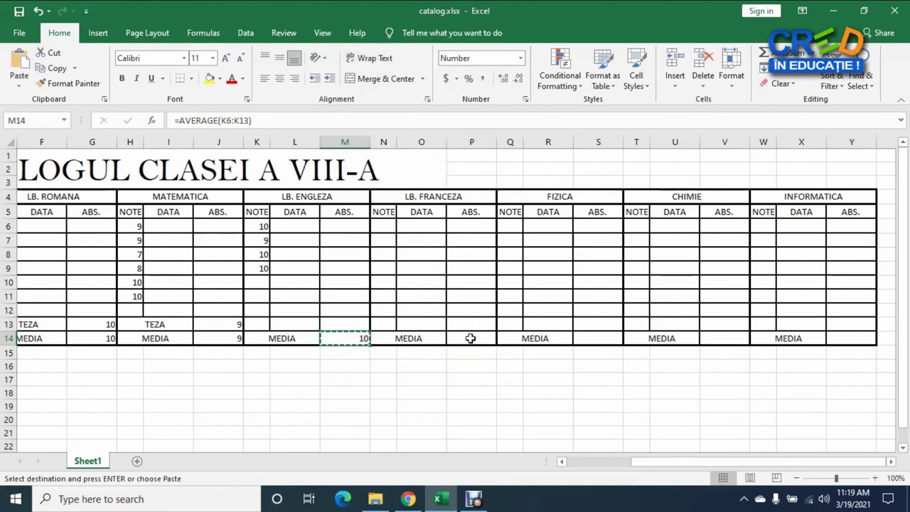
pyautogui.rightClick(470, 338)
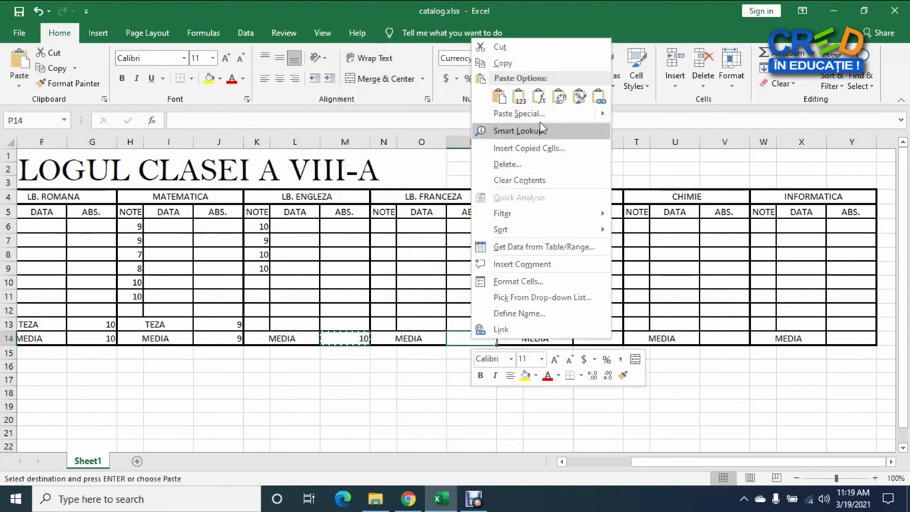
pyautogui.click(539, 97)
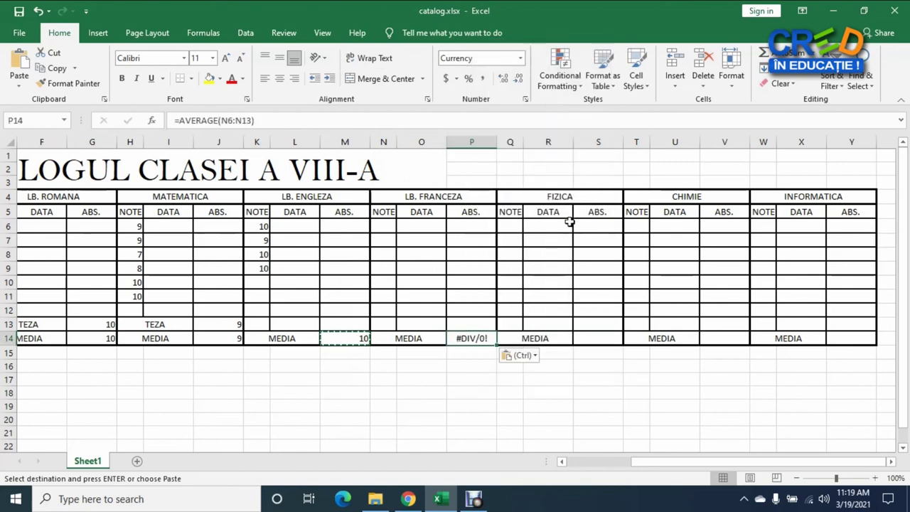
pyautogui.rightClick(592, 339)
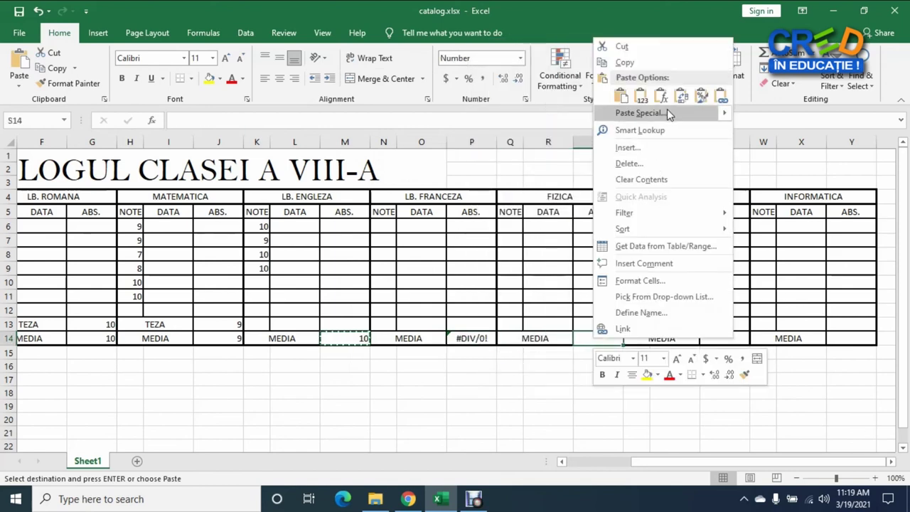
pyautogui.click(661, 95)
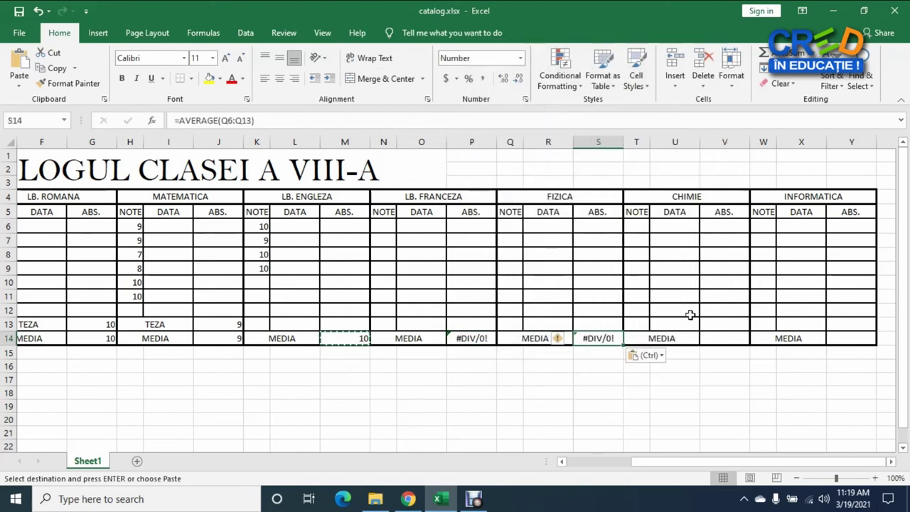
pyautogui.rightClick(726, 339)
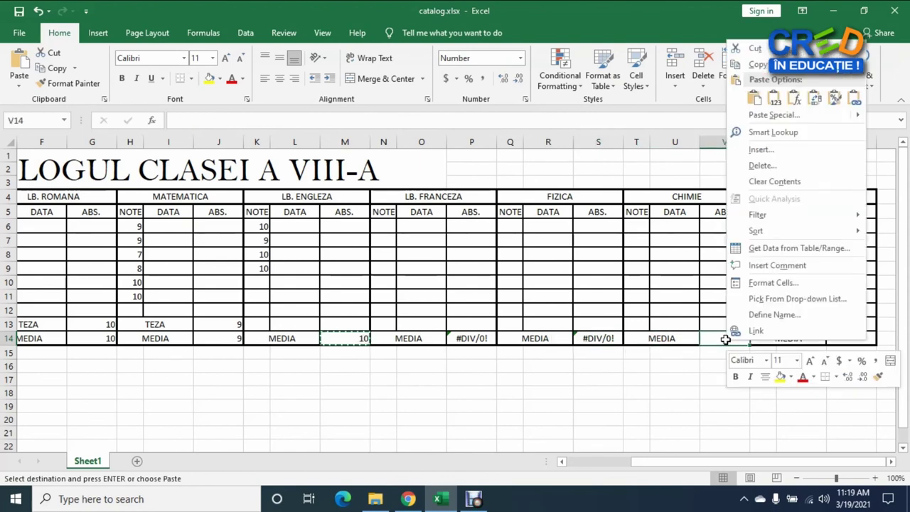
pyautogui.click(797, 105)
pyautogui.rightClick(855, 337)
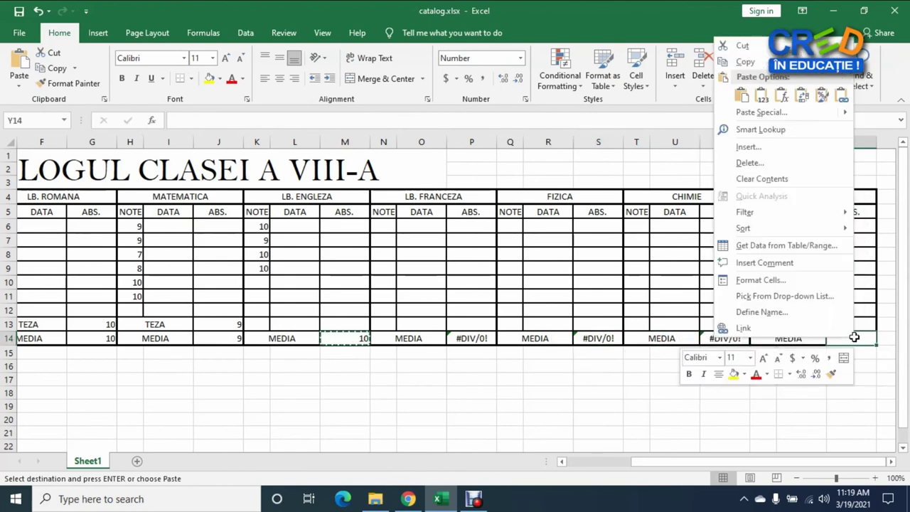
pyautogui.click(782, 96)
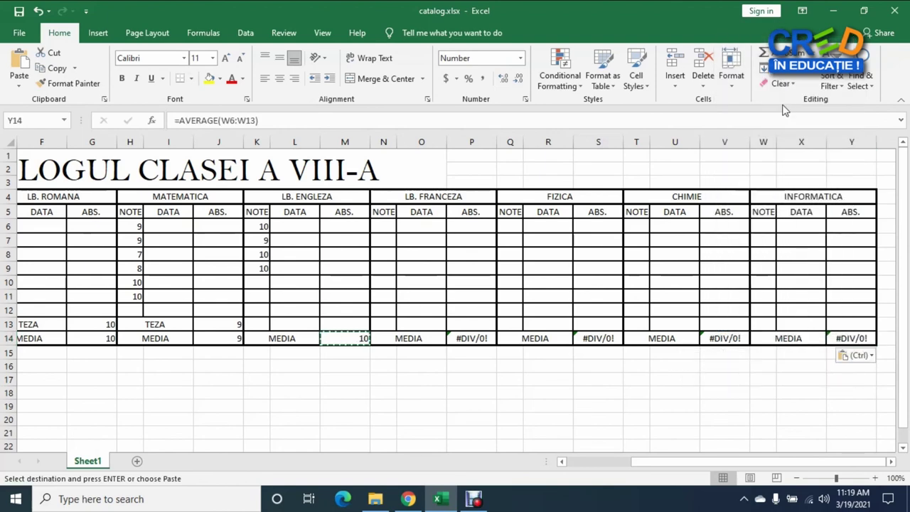
pyautogui.click(725, 433)
pyautogui.moveTo(790, 461); pyautogui.dragTo(522, 459)
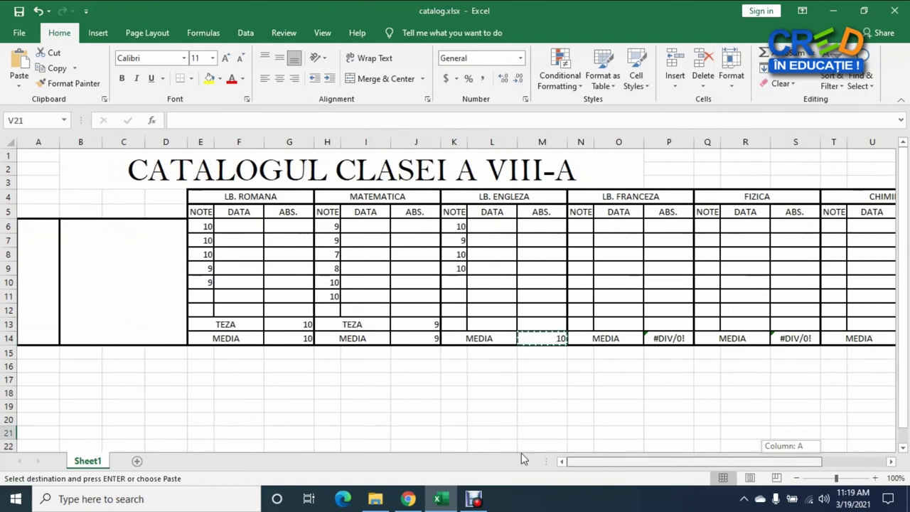
# - Save the catalog.xlsx workbook with Ctrl+S
pyautogui.click(181, 422)
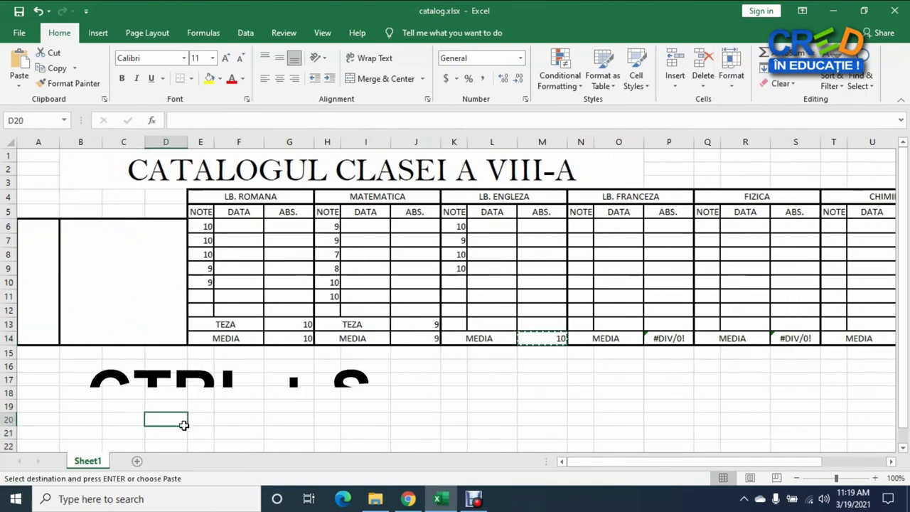
pyautogui.hotkey('ctrl', 's')
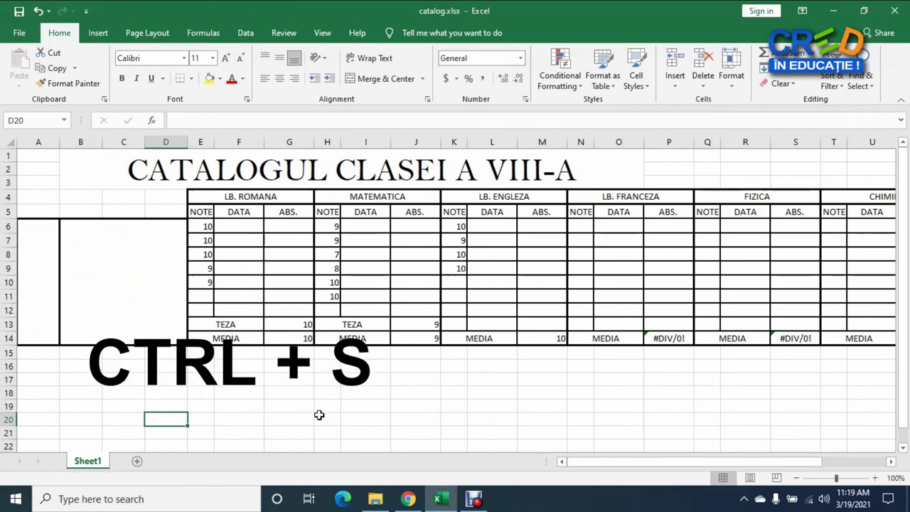